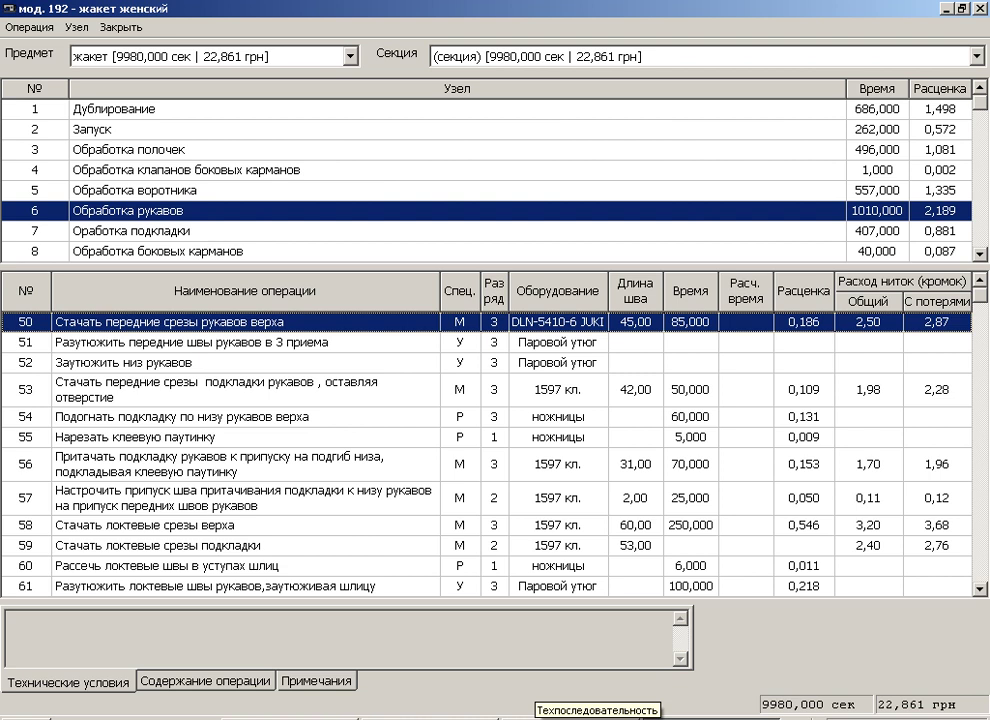
- Switch to the model list, open the tariff rates reference (Тарифные ставки) and view its specialty options
click(585, 716)
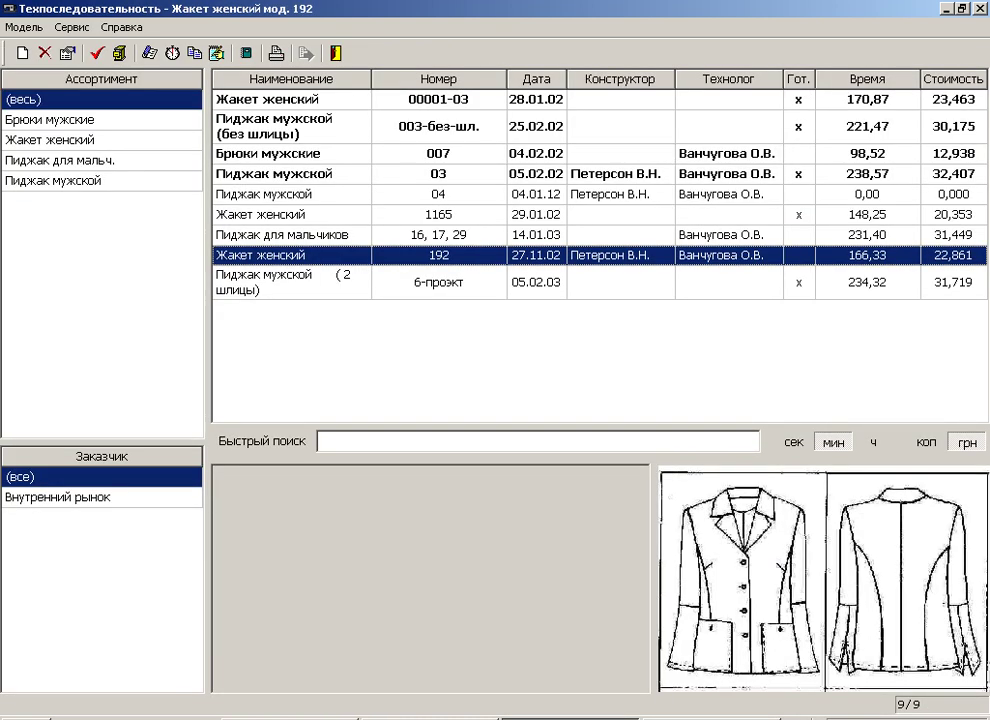
click(80, 30)
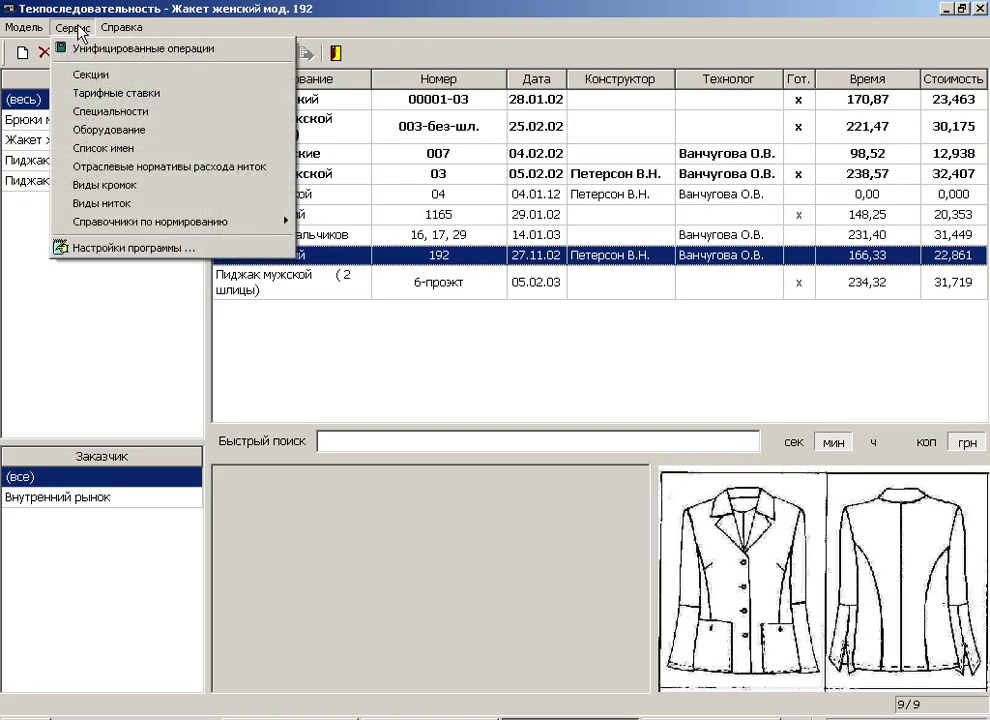
click(115, 93)
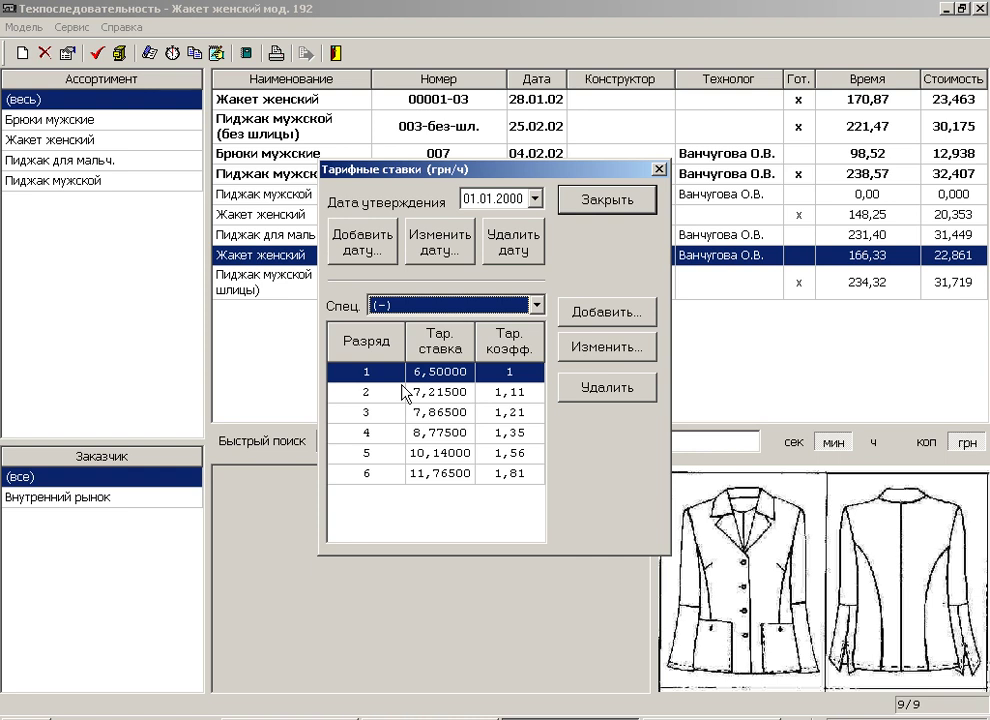
click(536, 305)
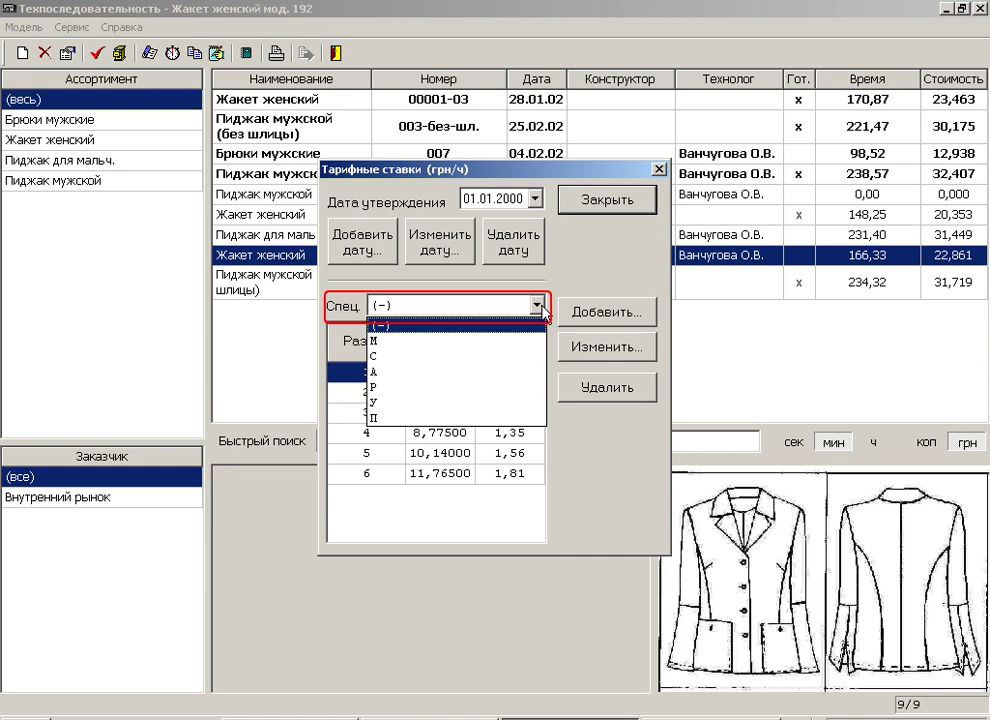
click(541, 308)
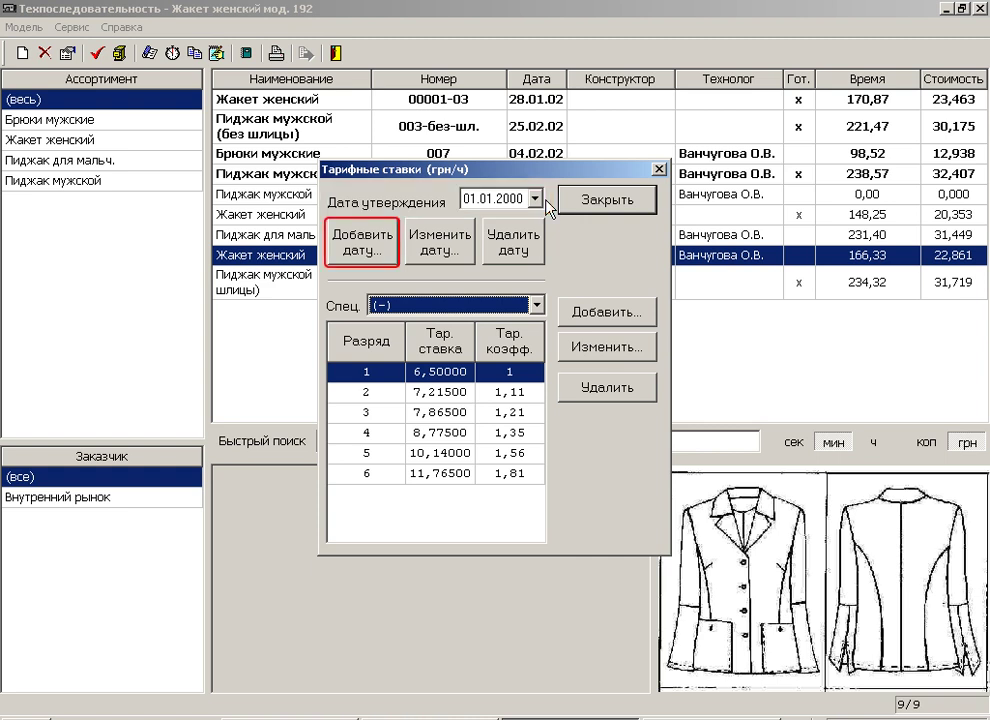
- Add a new approval date of 01.02.2012 to the tariff rates
click(362, 242)
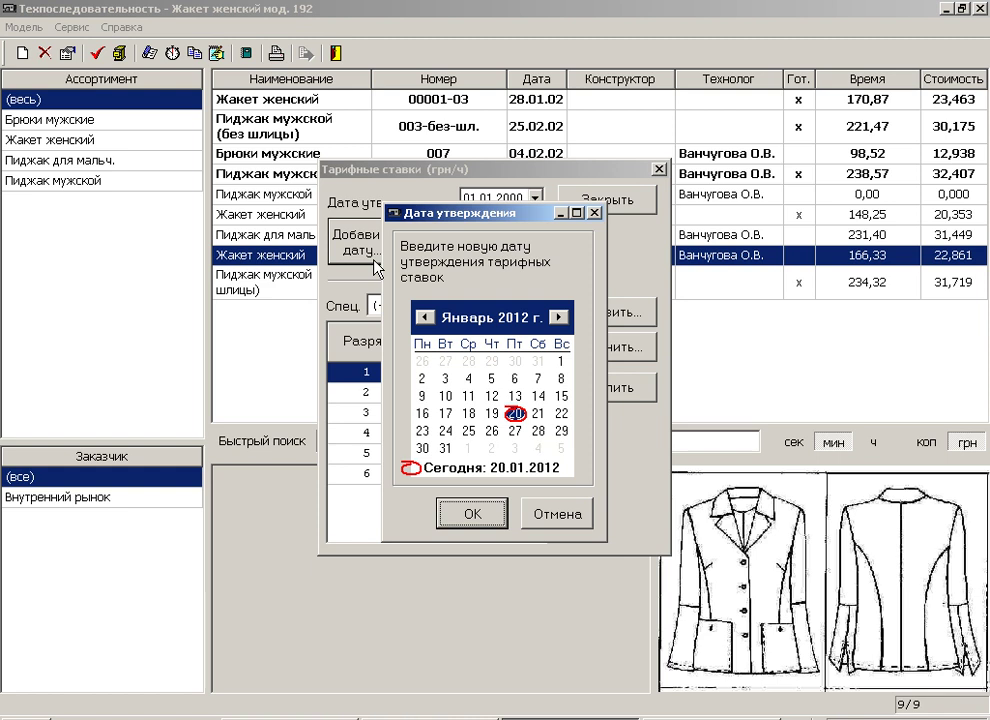
click(559, 317)
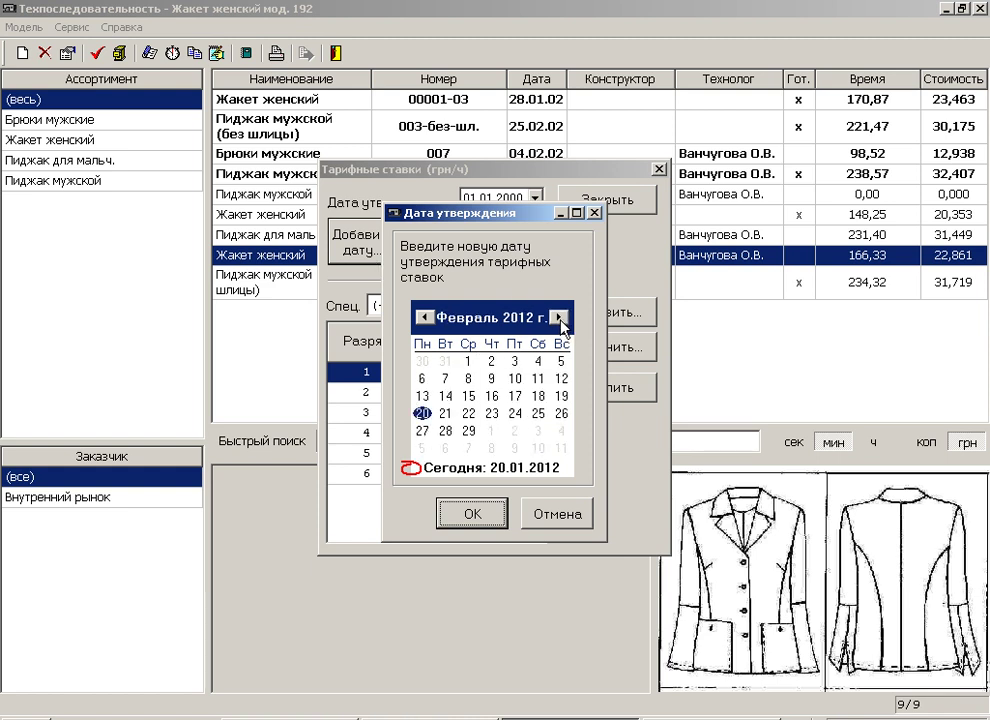
click(469, 360)
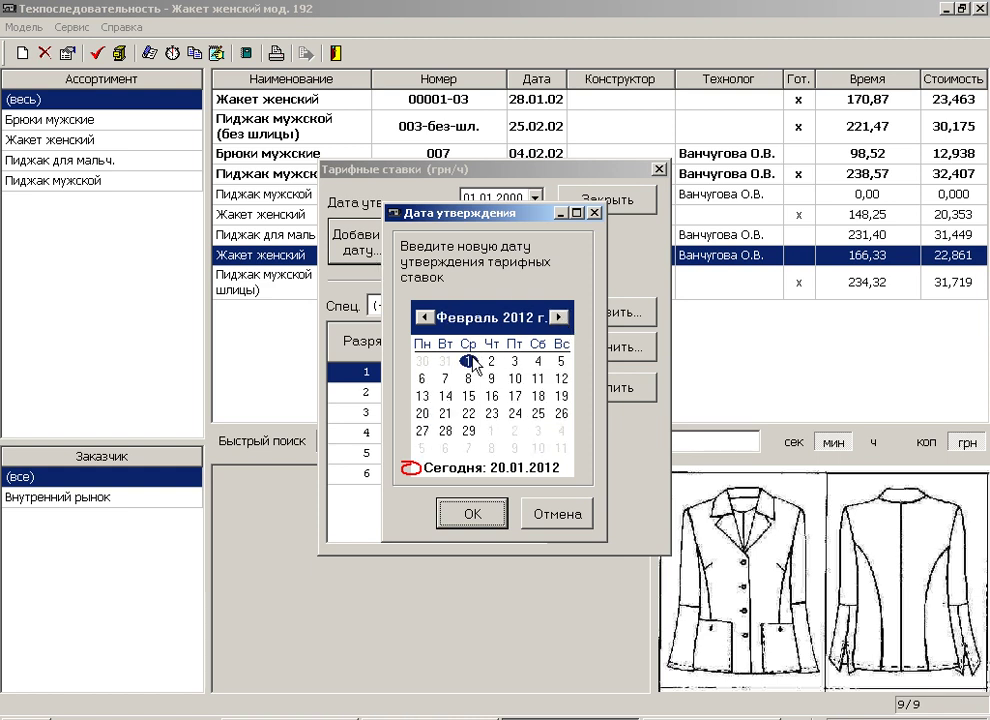
click(472, 516)
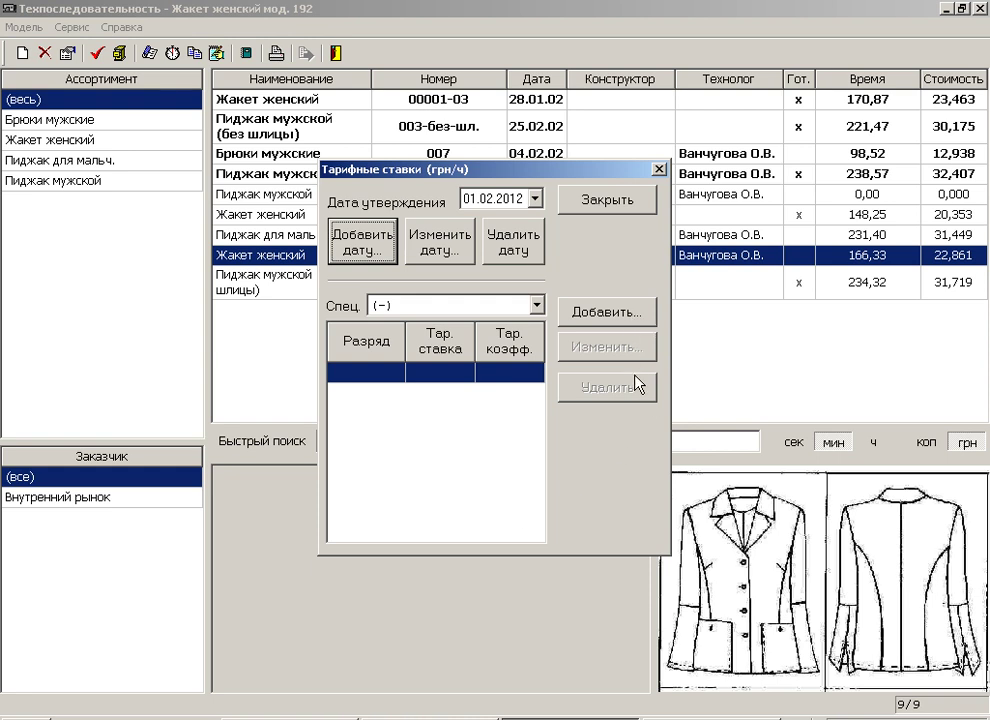
- Close the tariff rates and open the operation sequence of women's jacket model 192
click(630, 210)
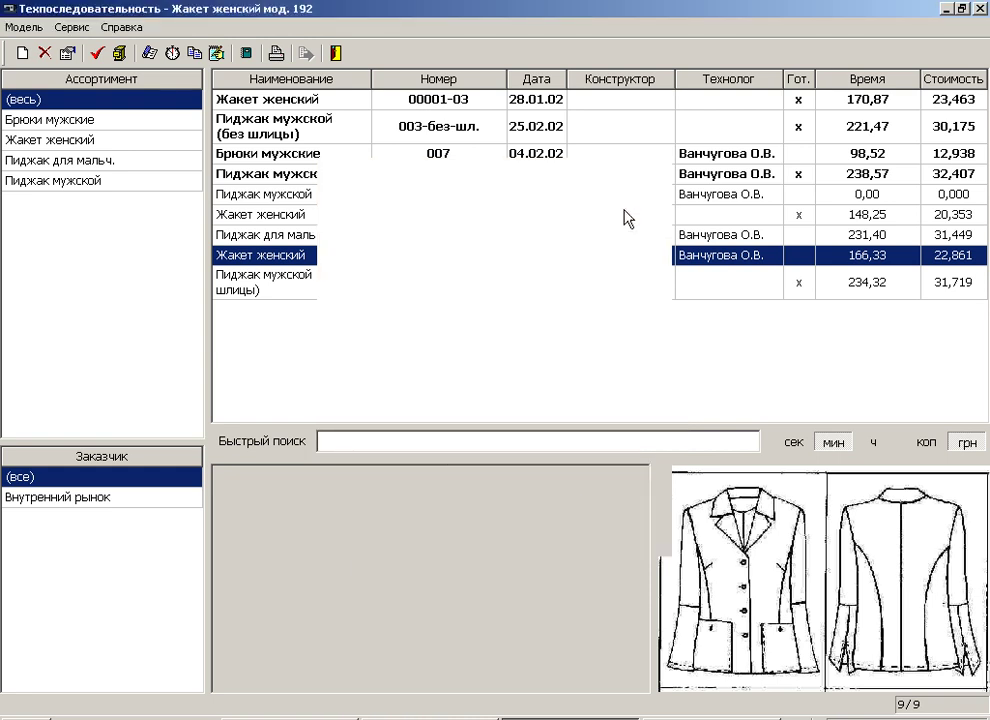
key(Return)
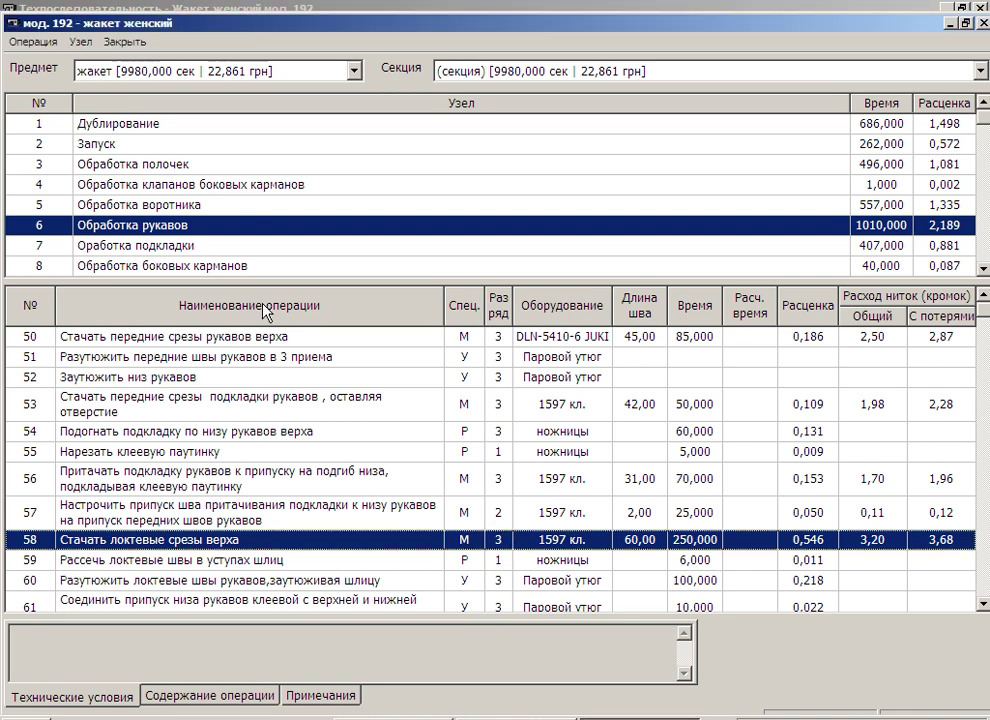
click(33, 42)
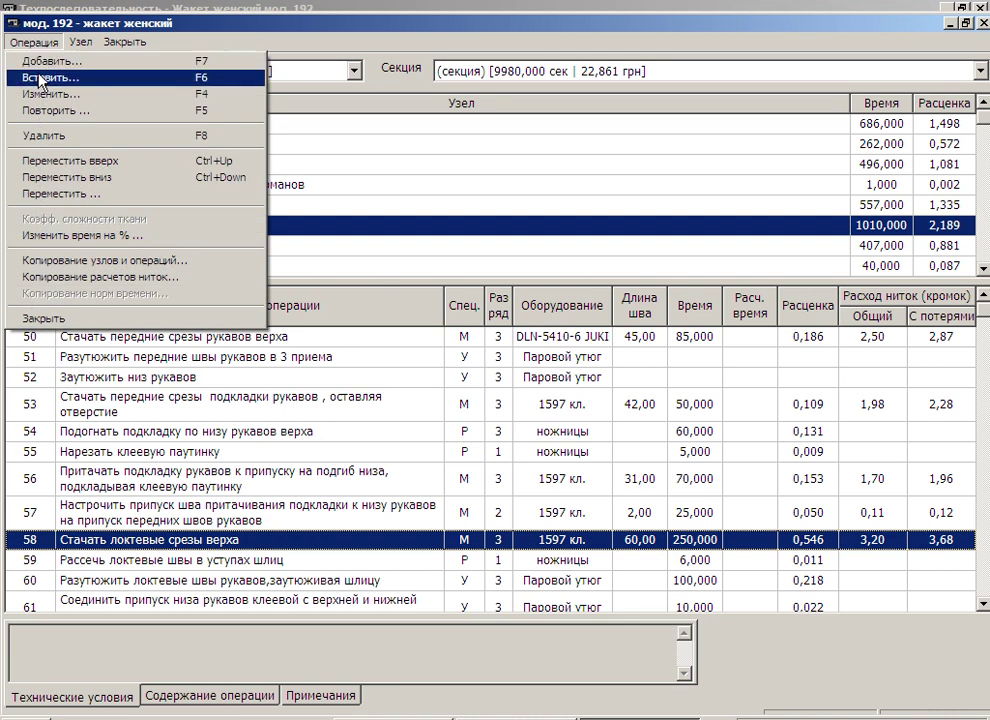
click(40, 78)
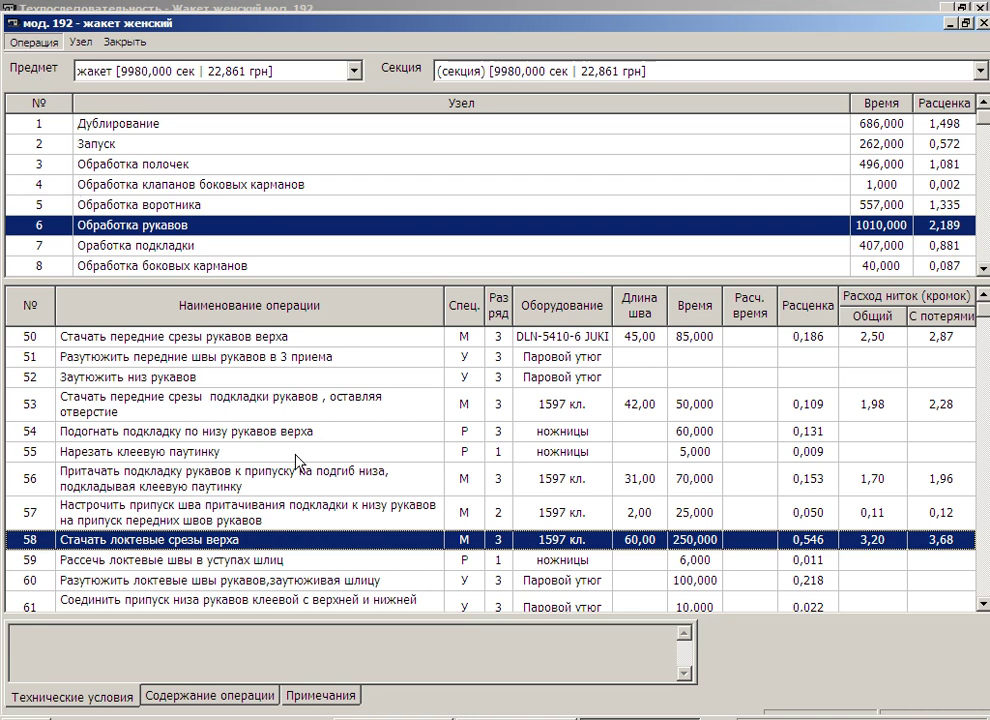
right_click(431, 546)
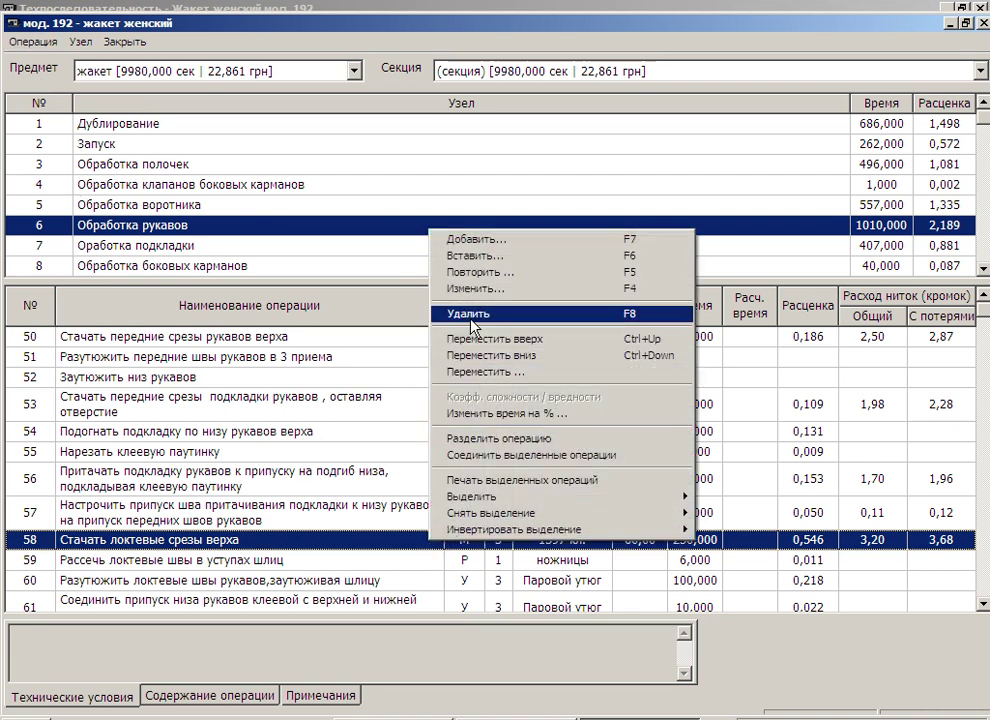
click(456, 256)
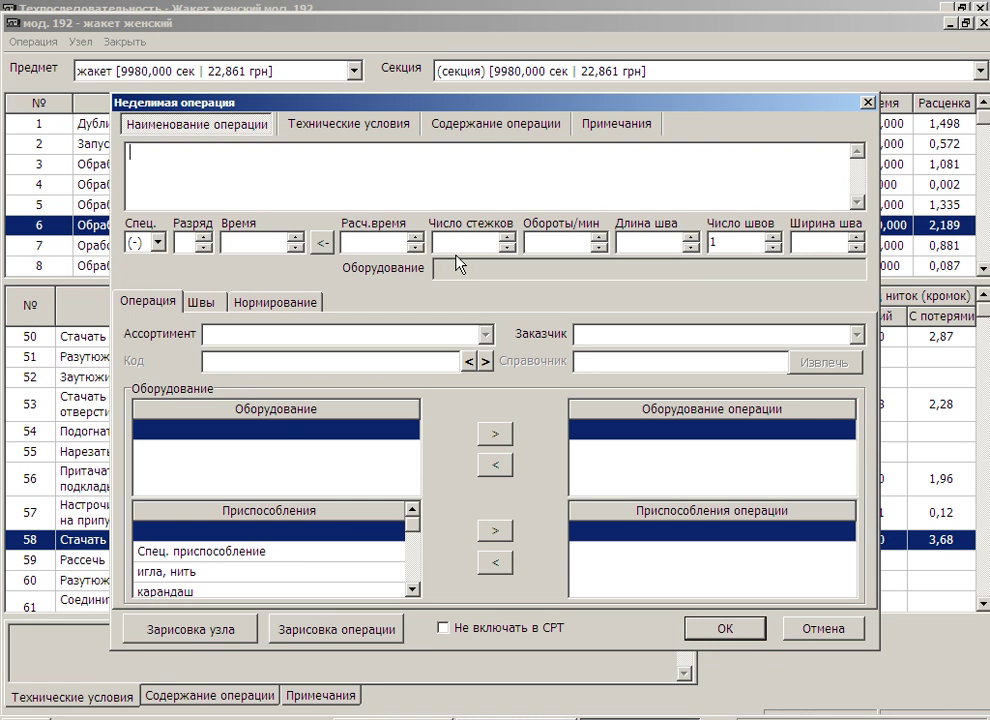
click(820, 632)
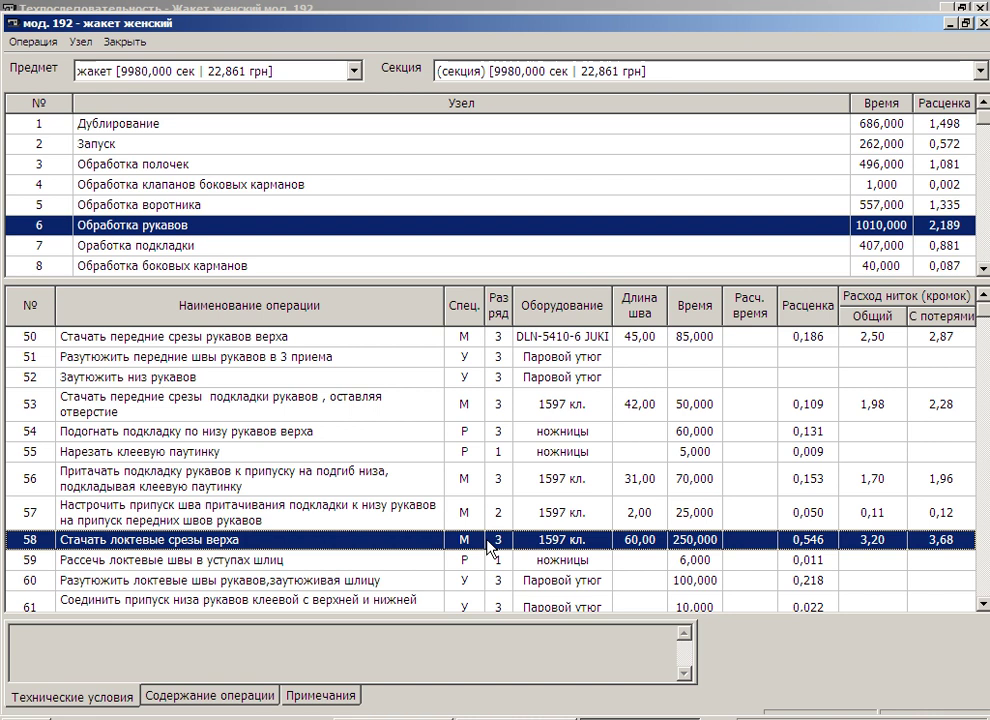
- Repeat operation 58 in the sleeve unit as "Стачать локтевые срезы подкладки" with a time of 220
click(25, 38)
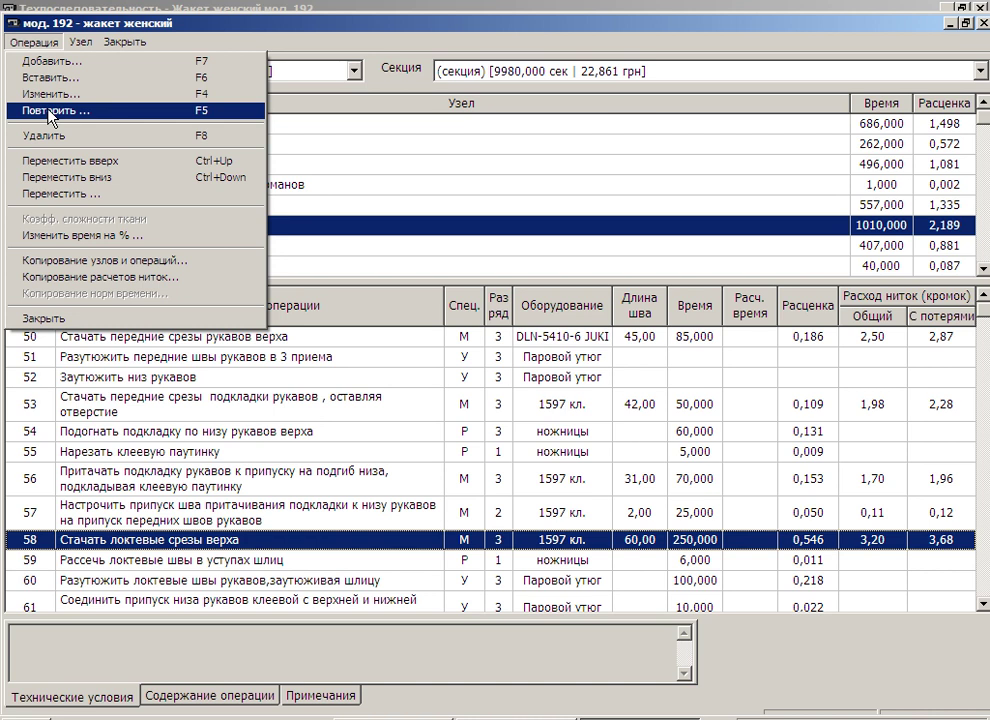
click(49, 112)
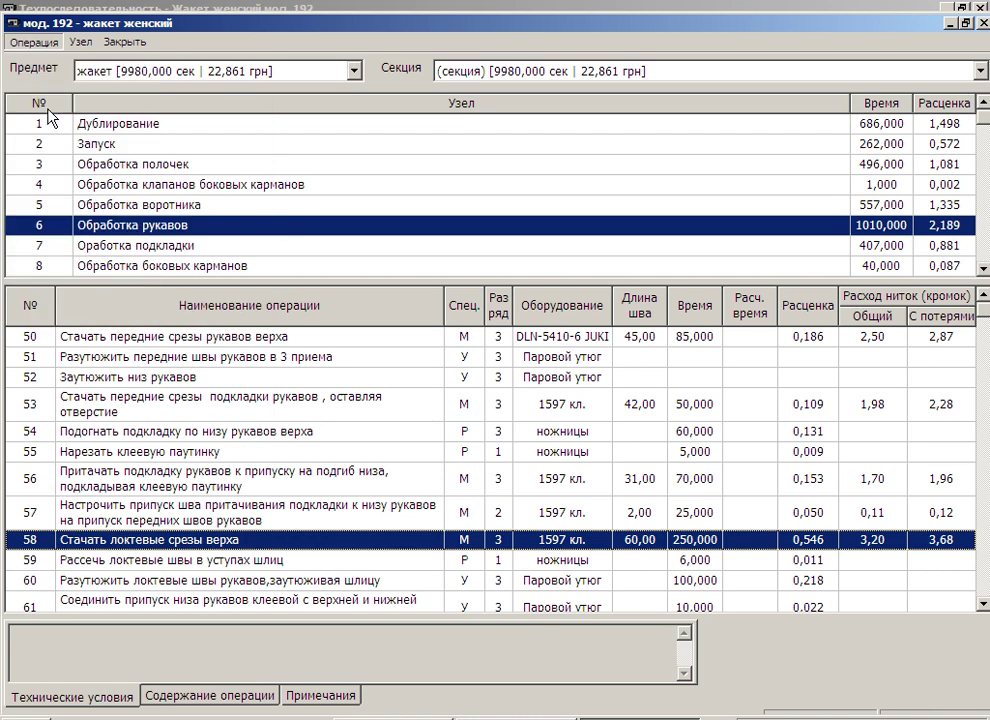
right_click(367, 541)
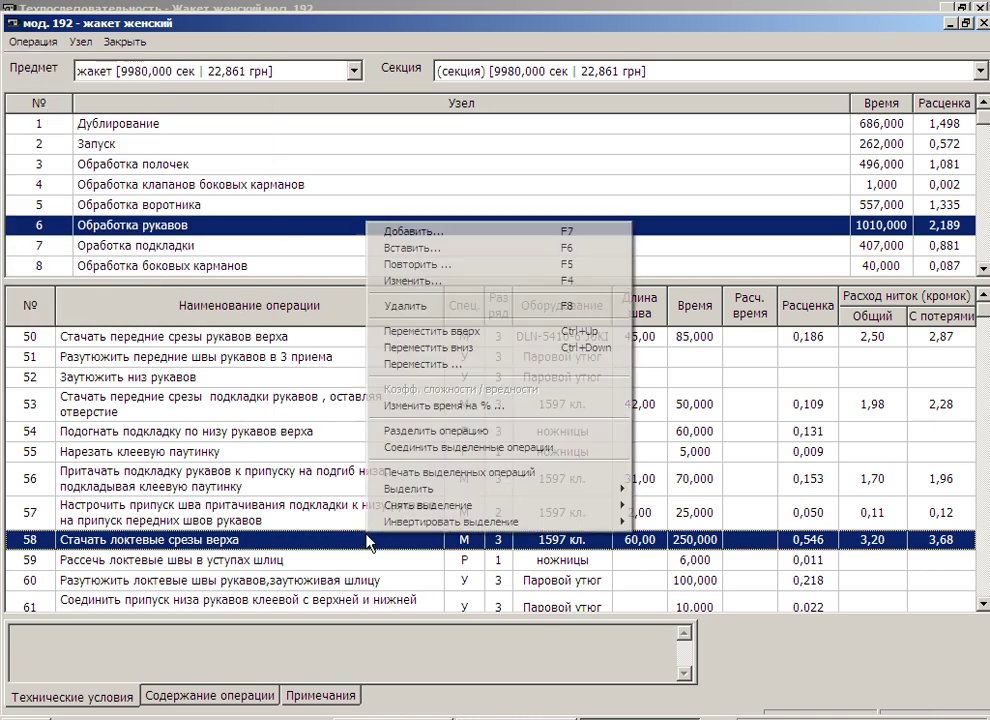
click(436, 265)
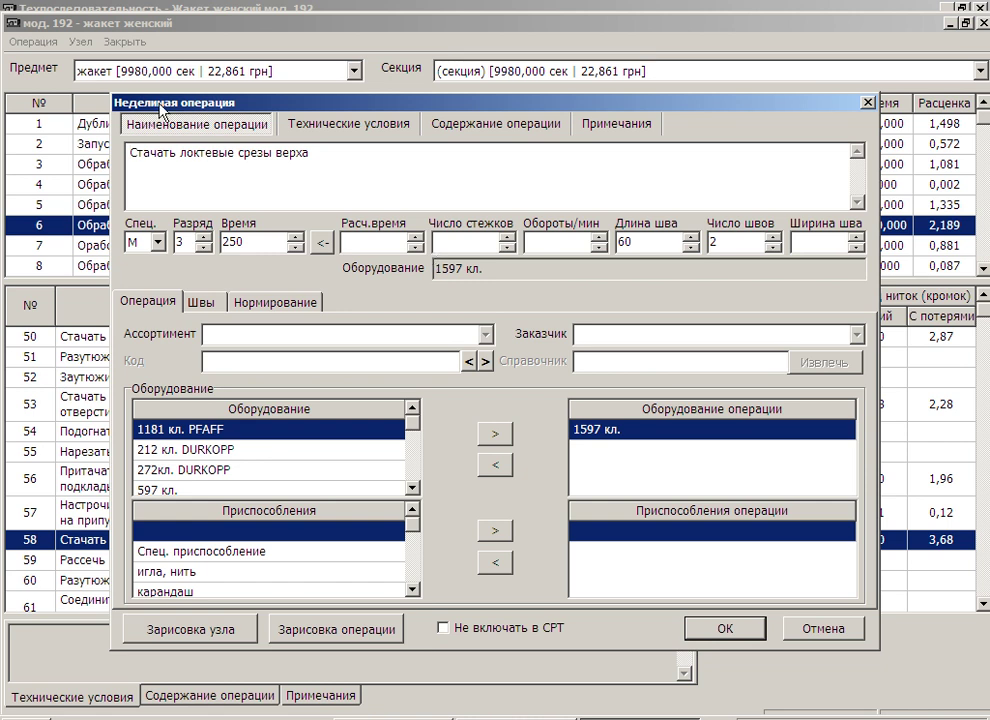
drag(277, 156, 311, 156)
key(Delete)
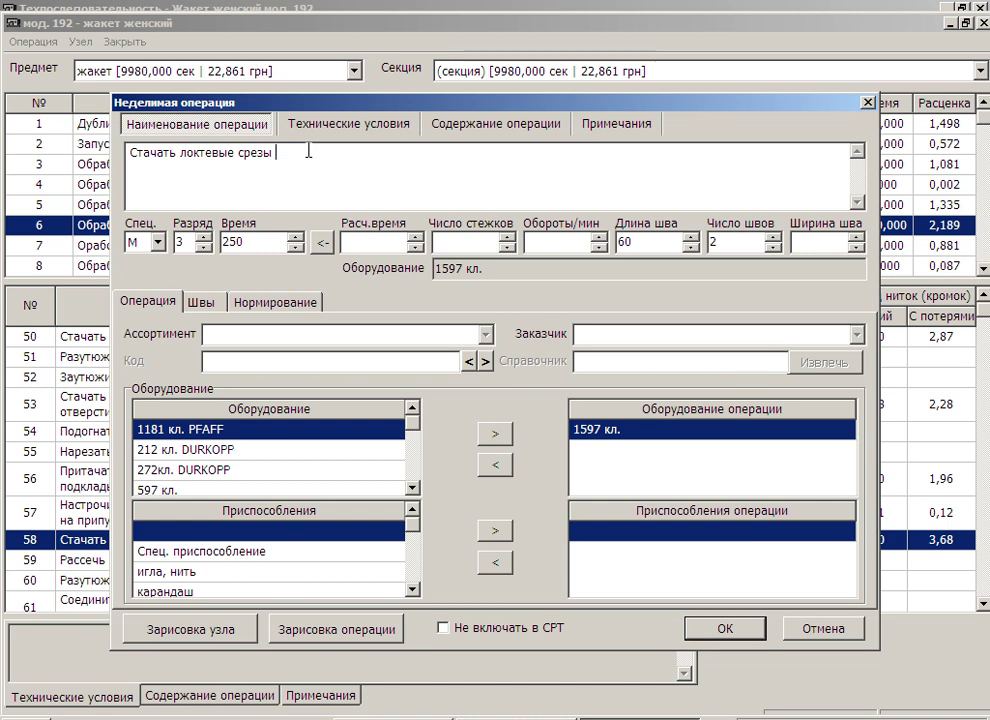
text(подкладки)
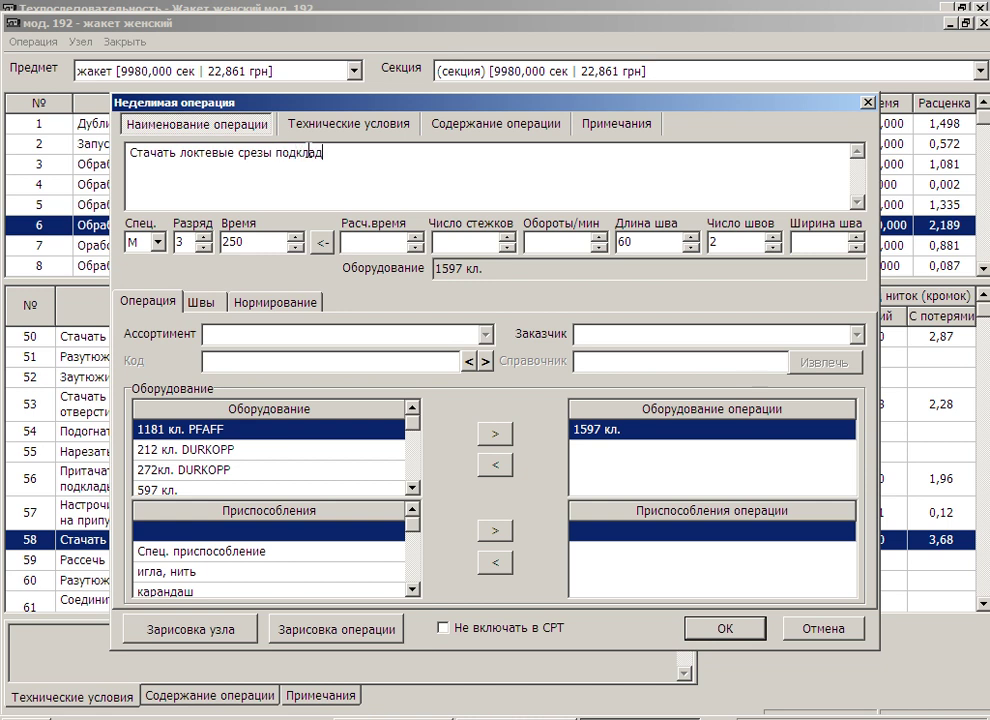
click(231, 240)
text(2)
click(718, 630)
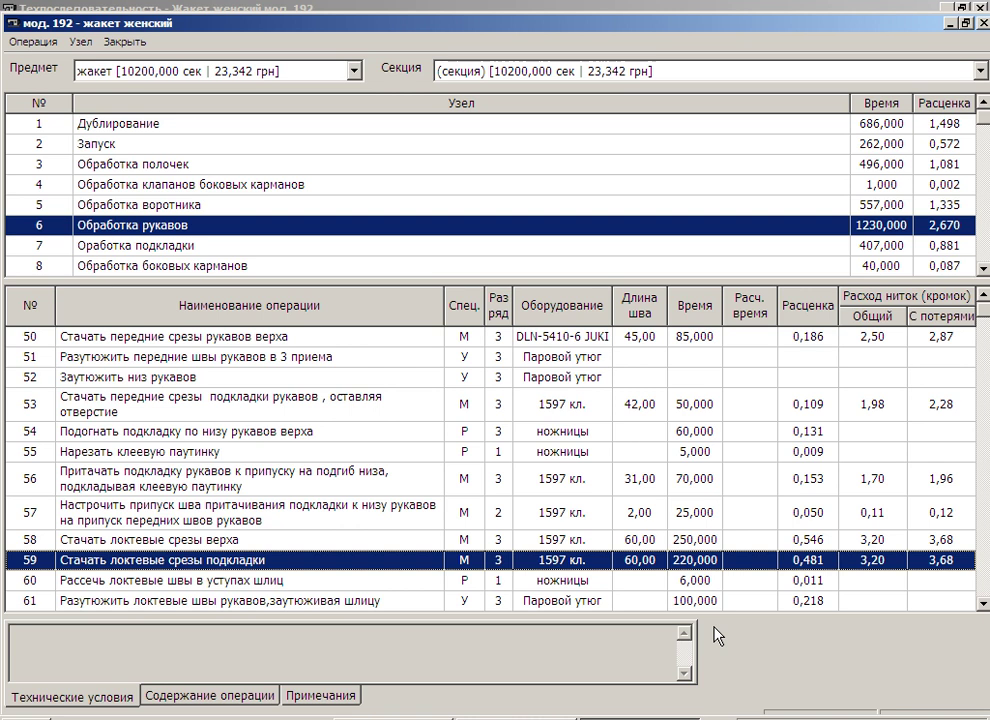
- Edit operation 59, "Стачать локтевые срезы подкладки", setting its seam length to 56
click(27, 41)
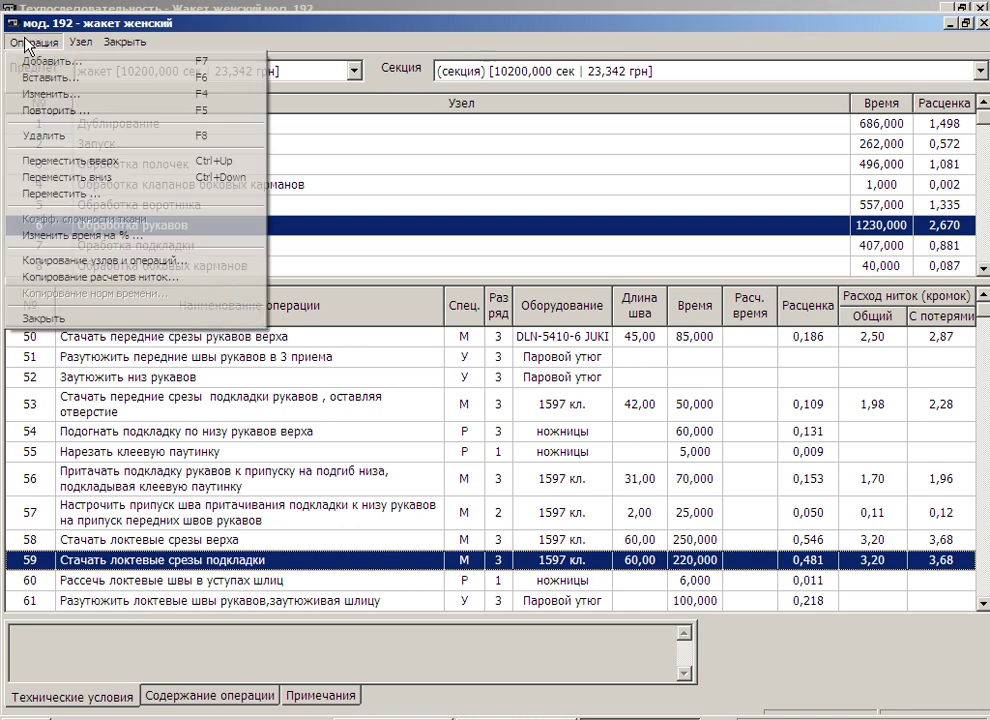
click(48, 96)
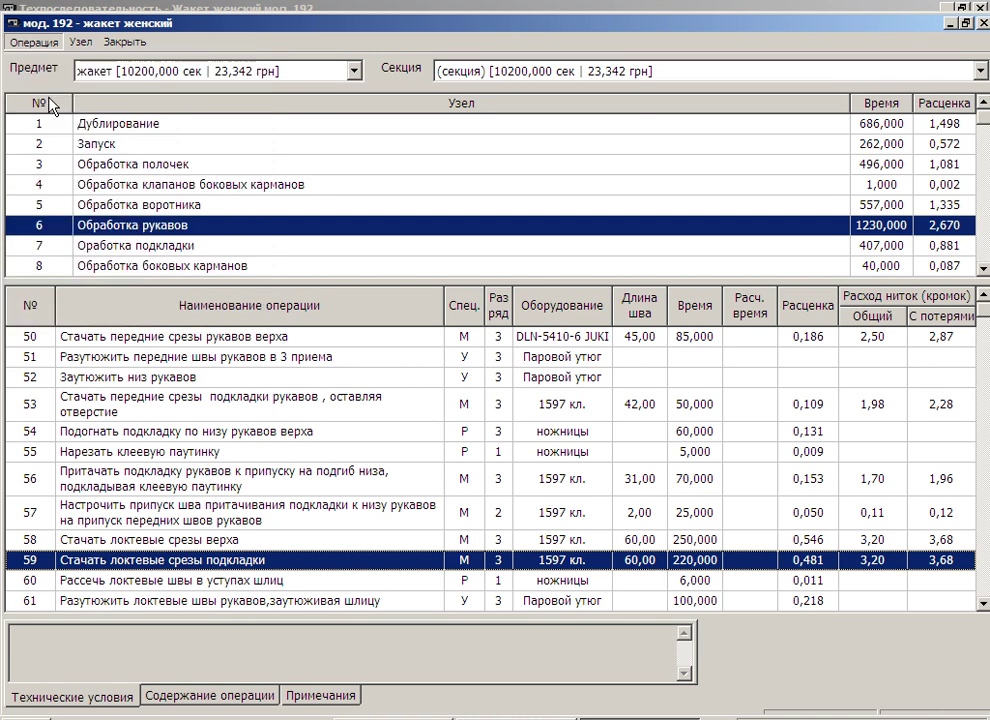
right_click(384, 559)
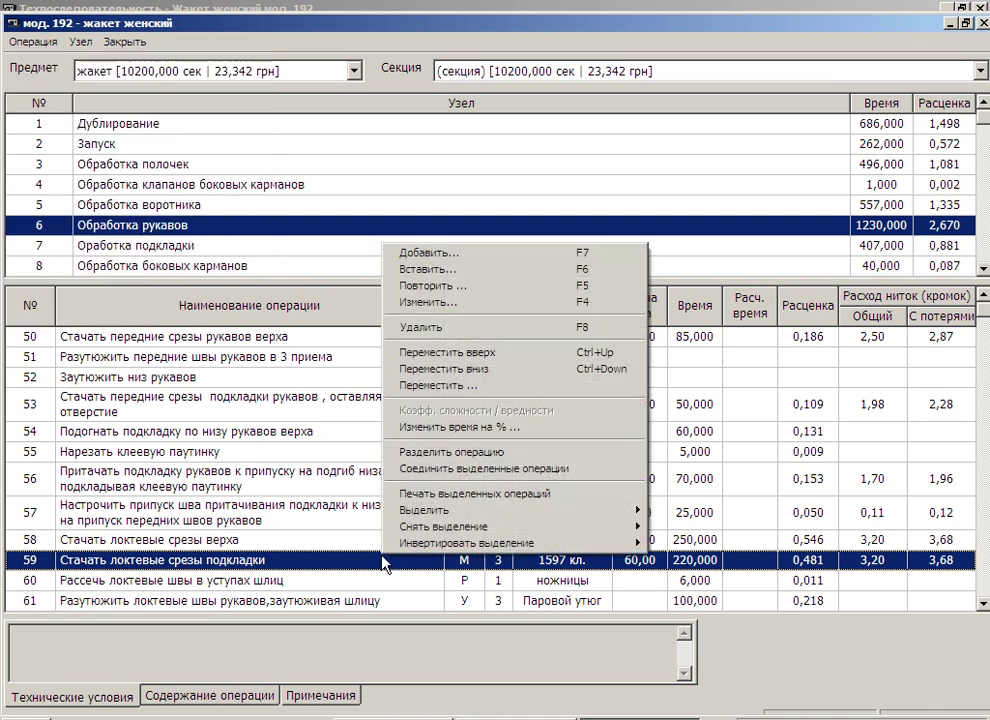
click(410, 303)
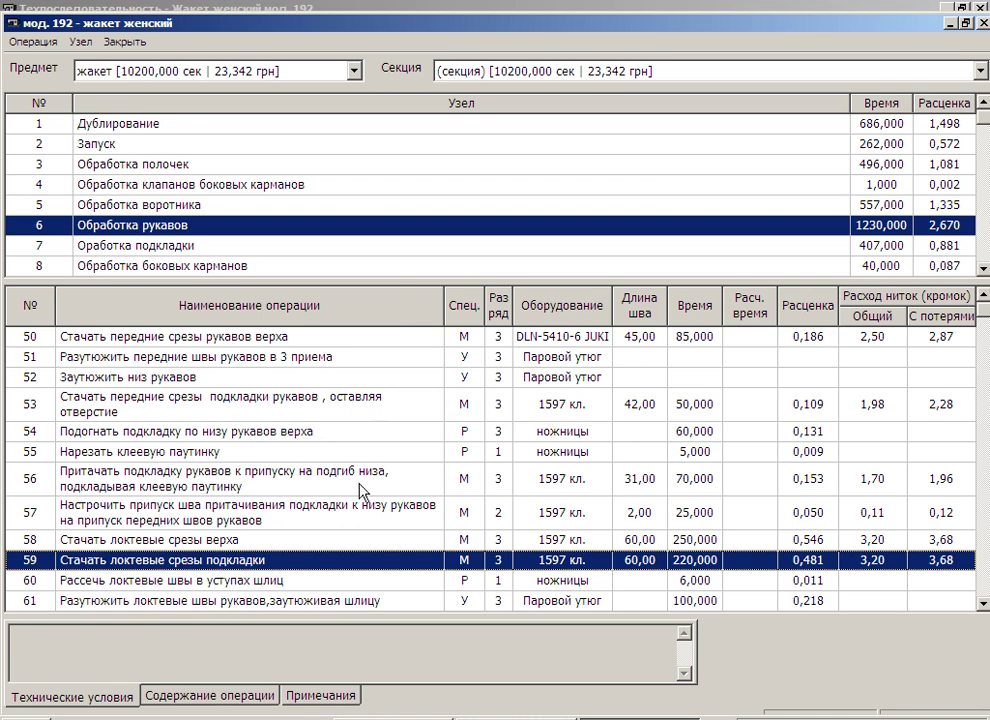
double_click(333, 563)
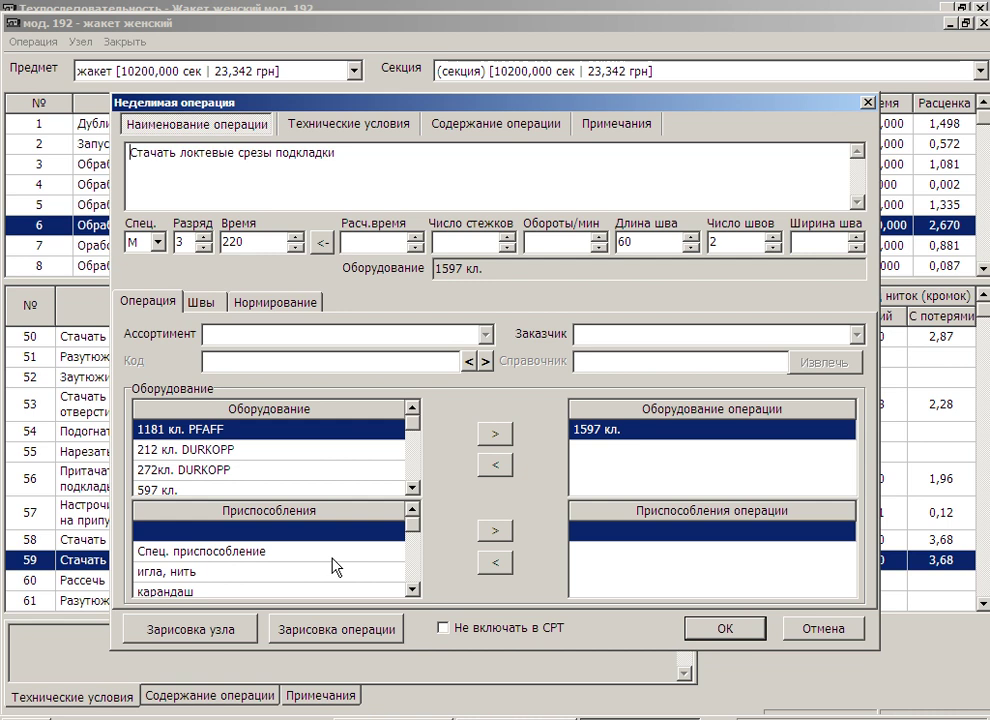
double_click(622, 240)
click(728, 630)
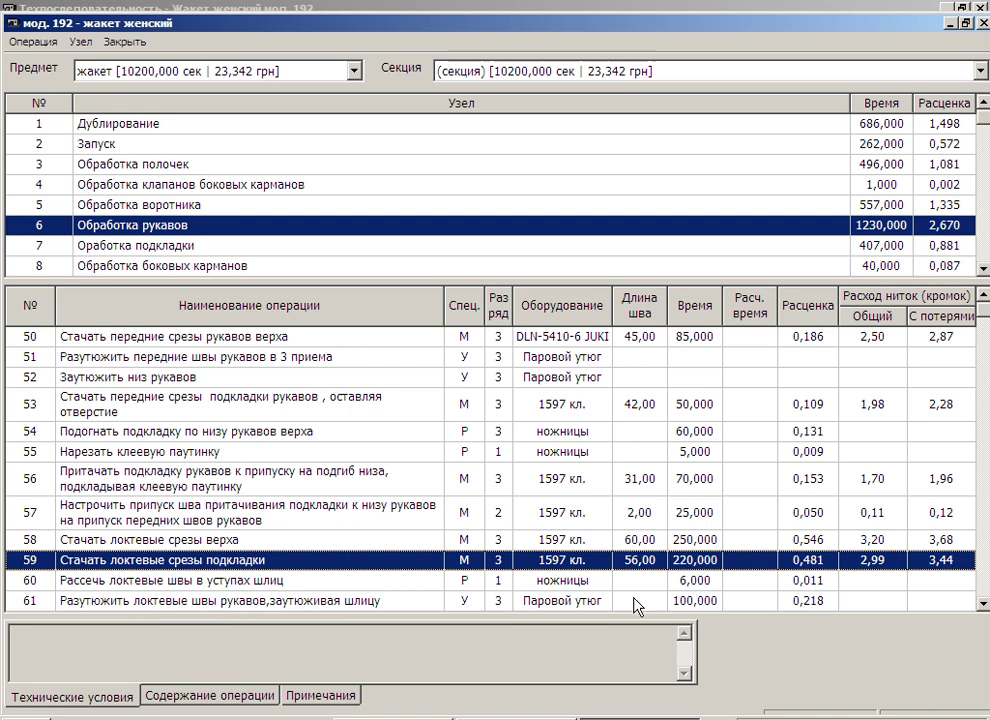
click(31, 43)
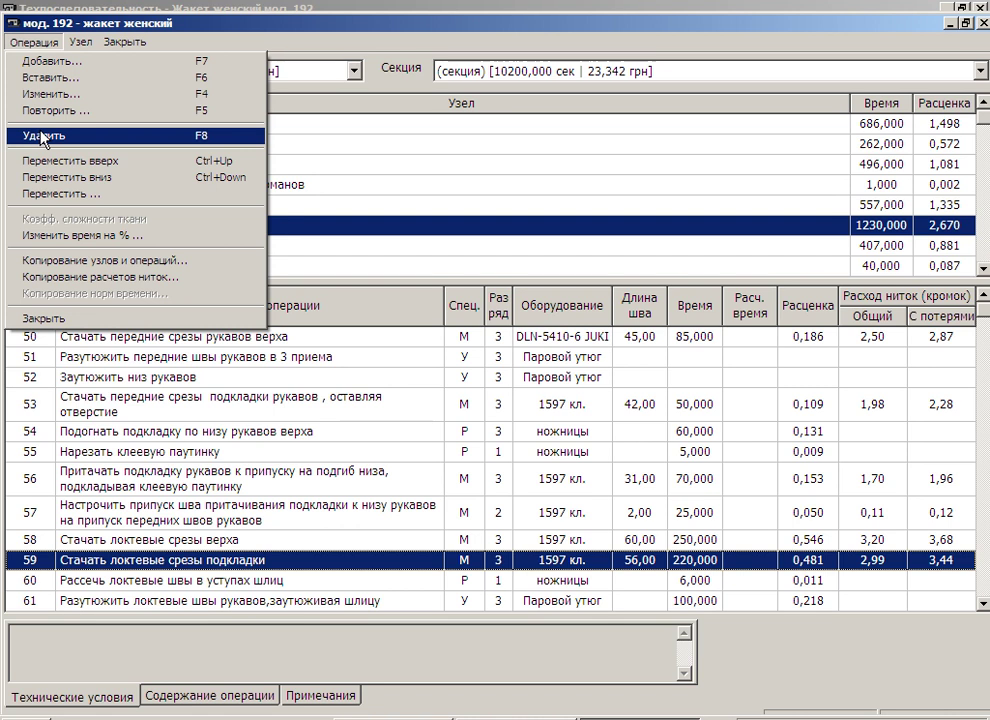
key(Escape)
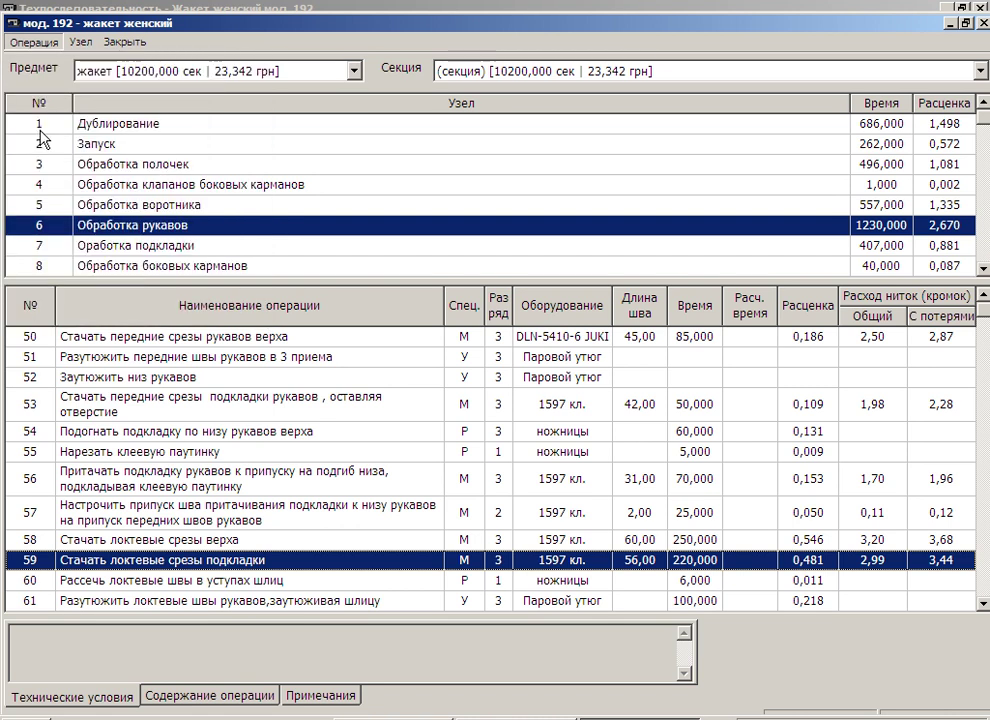
click(405, 570)
right_click(404, 570)
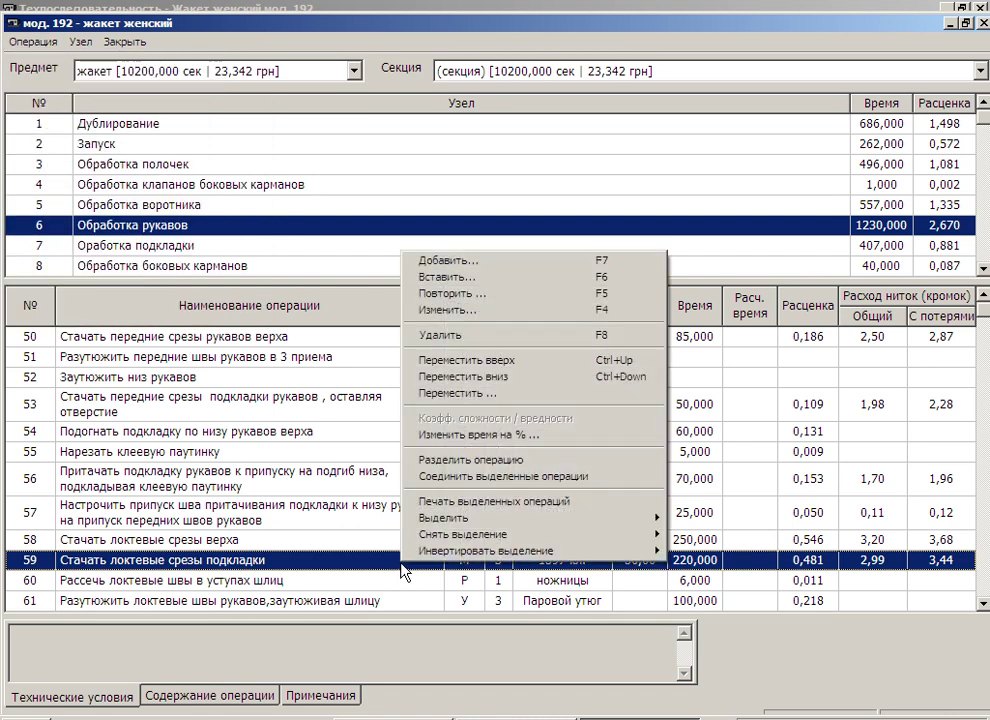
click(447, 337)
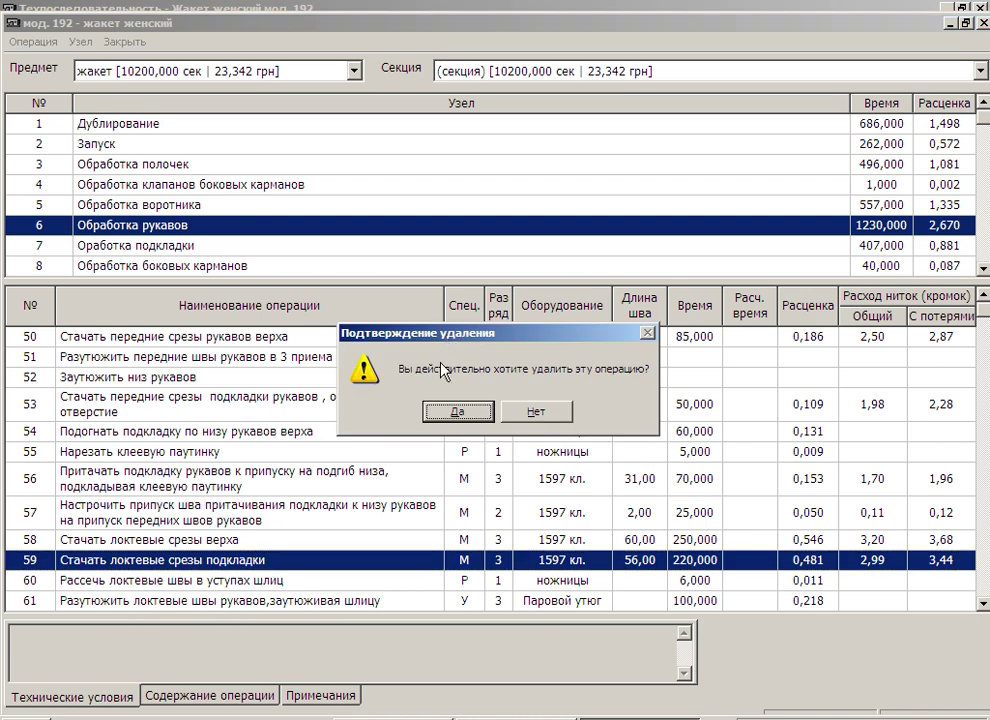
click(535, 410)
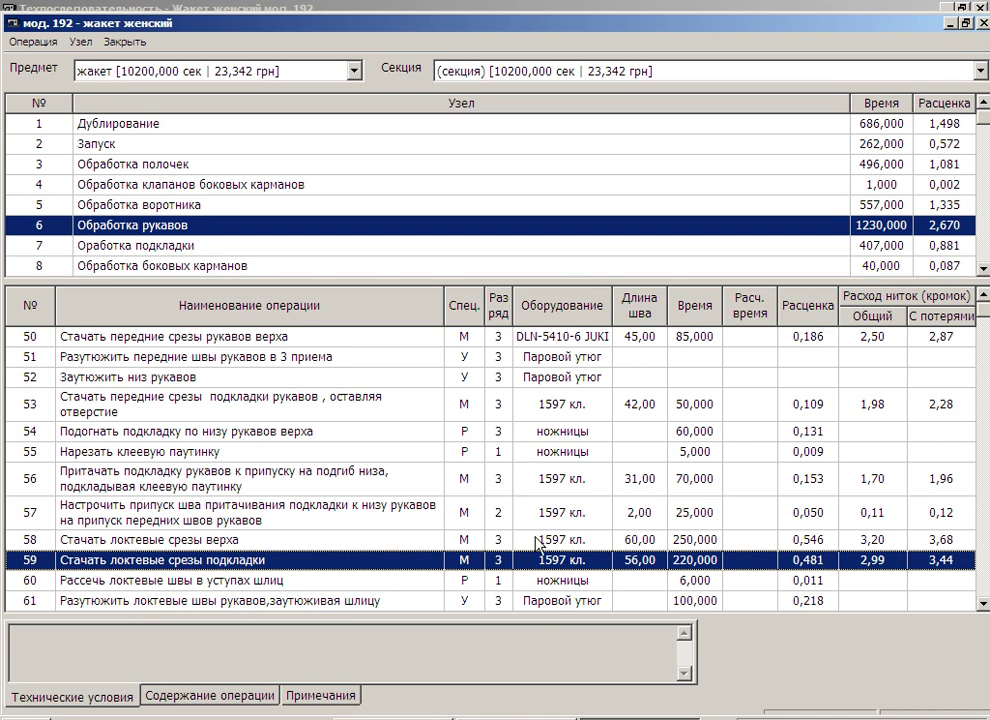
- Move operation 59, "Стачать локтевые срезы подкладки", down one position in the sleeve unit
right_click(552, 563)
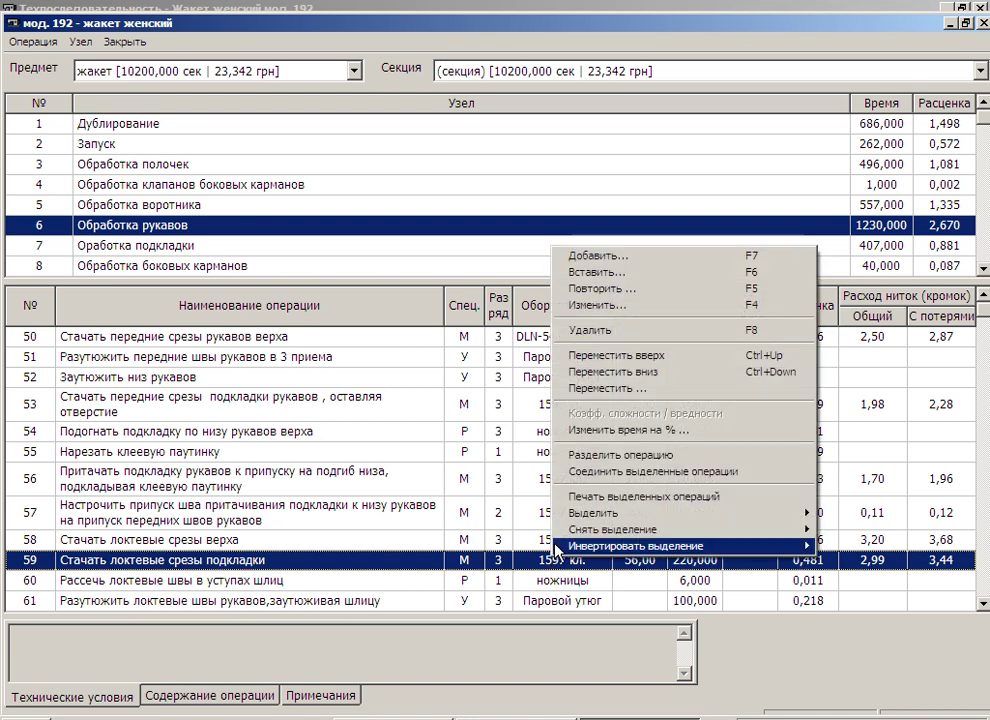
click(598, 376)
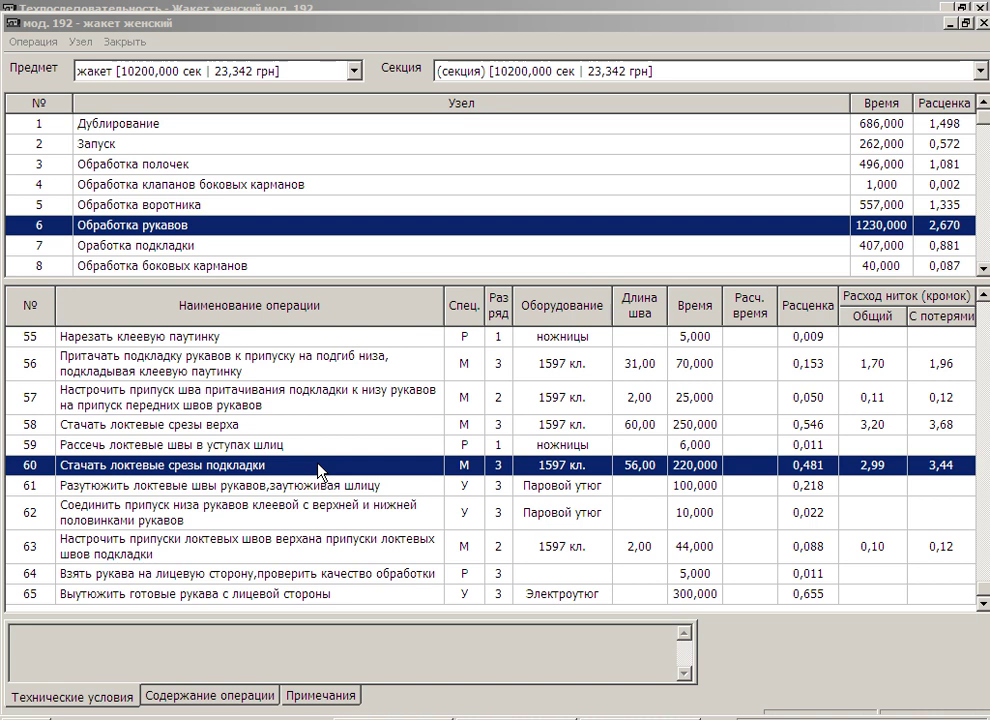
- Review the before and after placement options for operation 60, "Стачать локтевые срезы подкладки", and move it with the "В начало" option
right_click(319, 466)
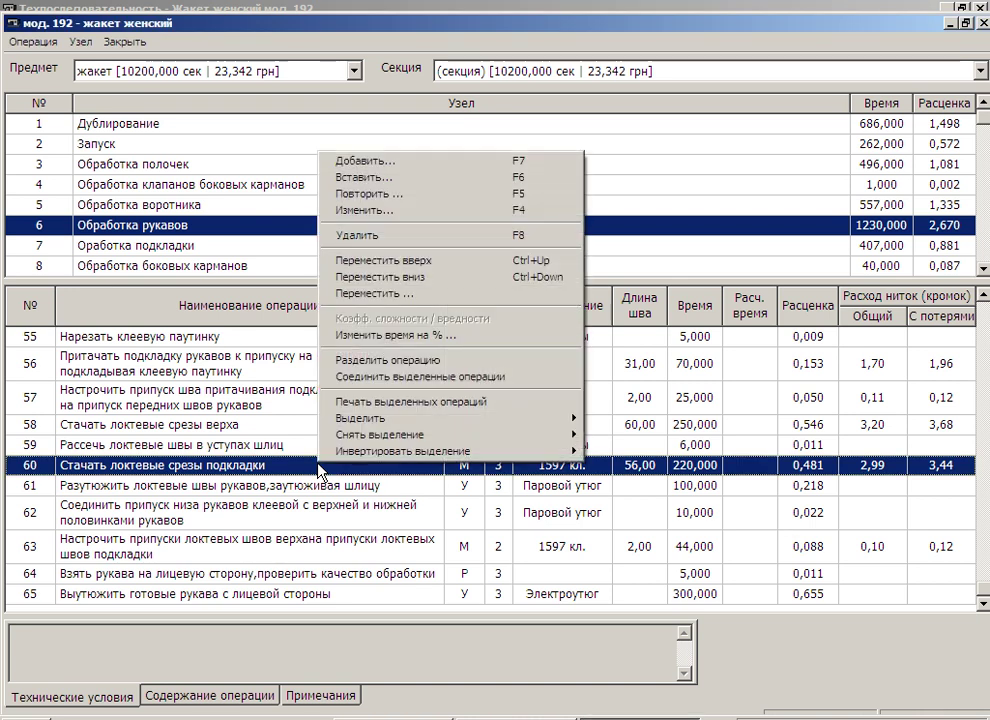
click(374, 294)
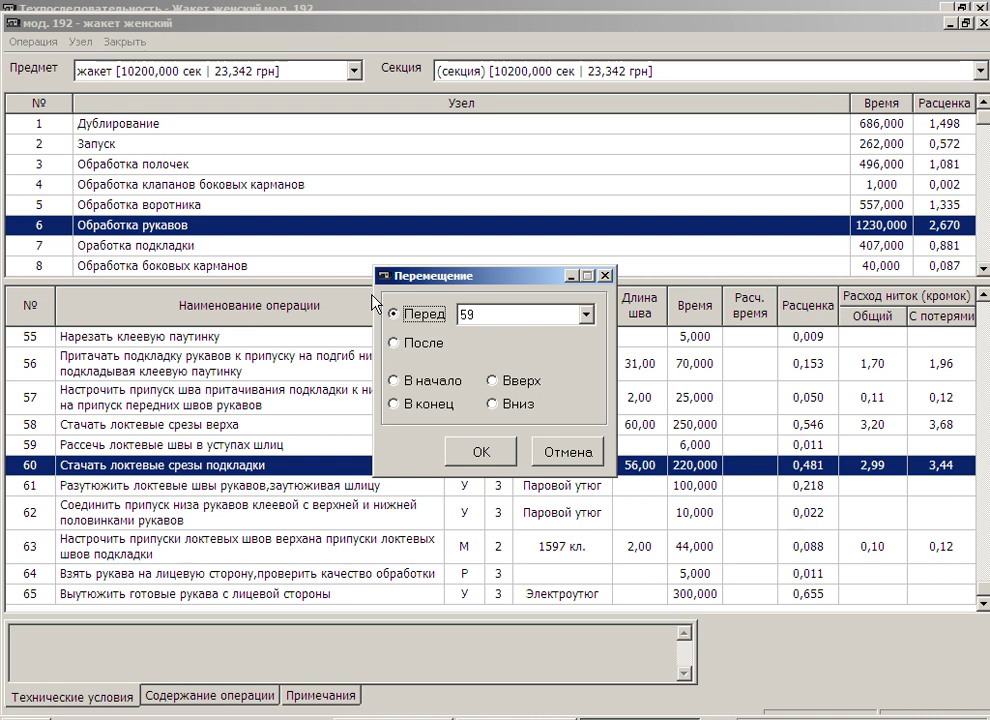
click(503, 316)
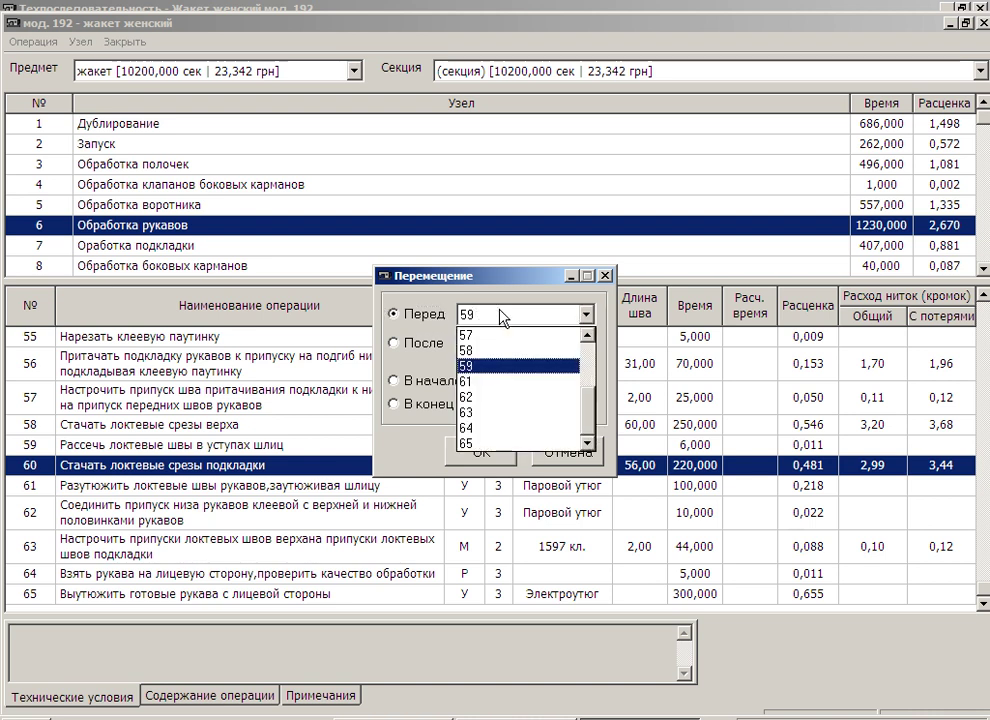
click(503, 316)
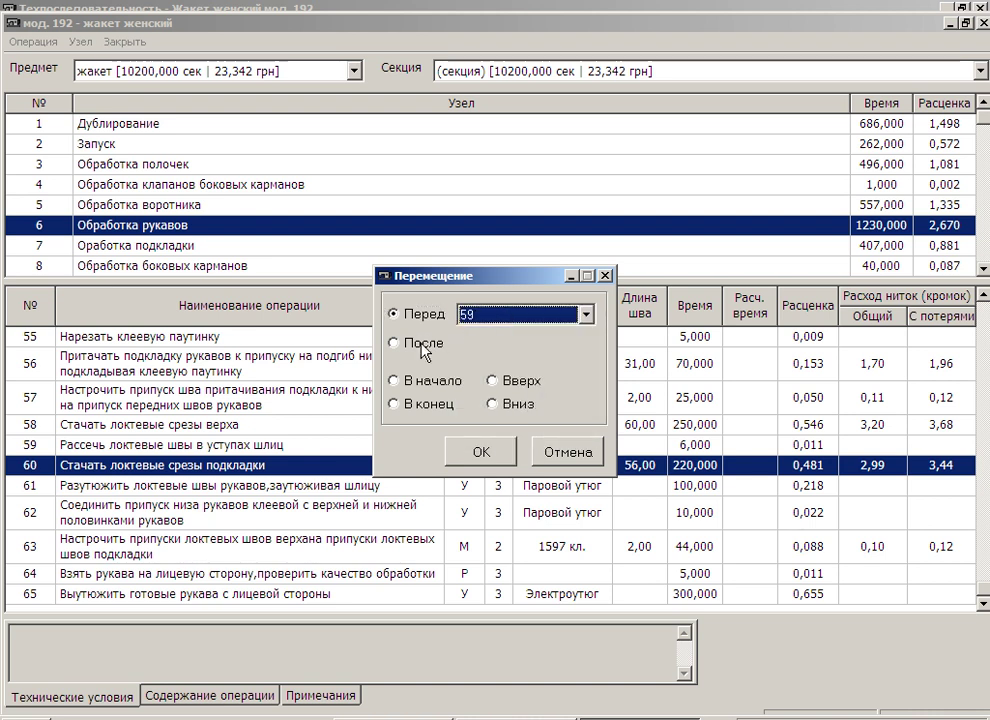
click(420, 343)
click(506, 342)
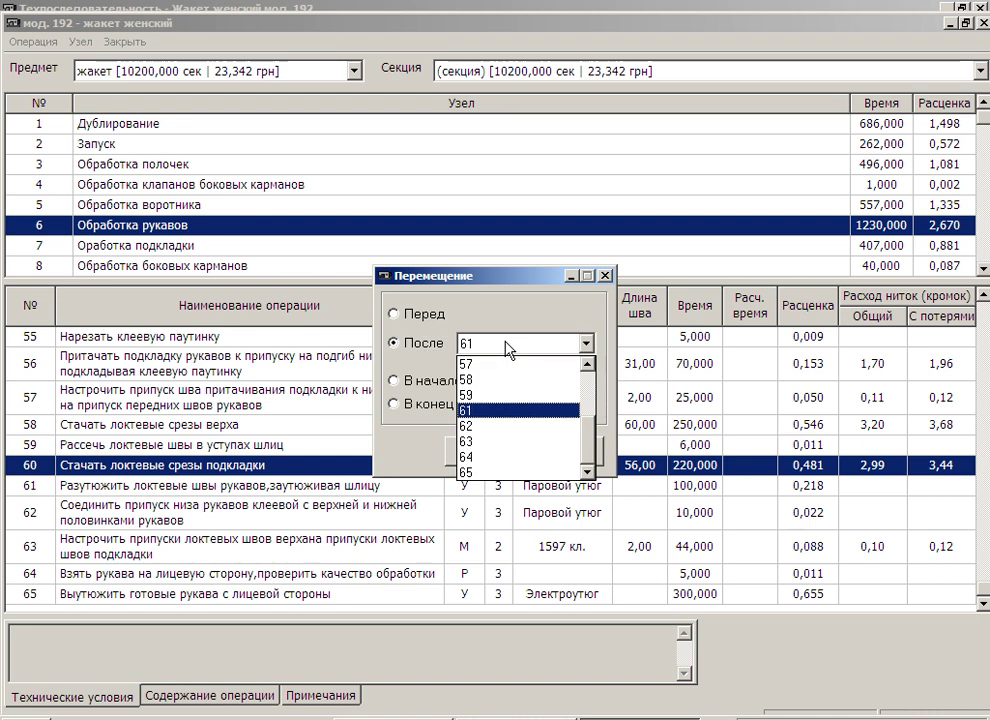
click(508, 347)
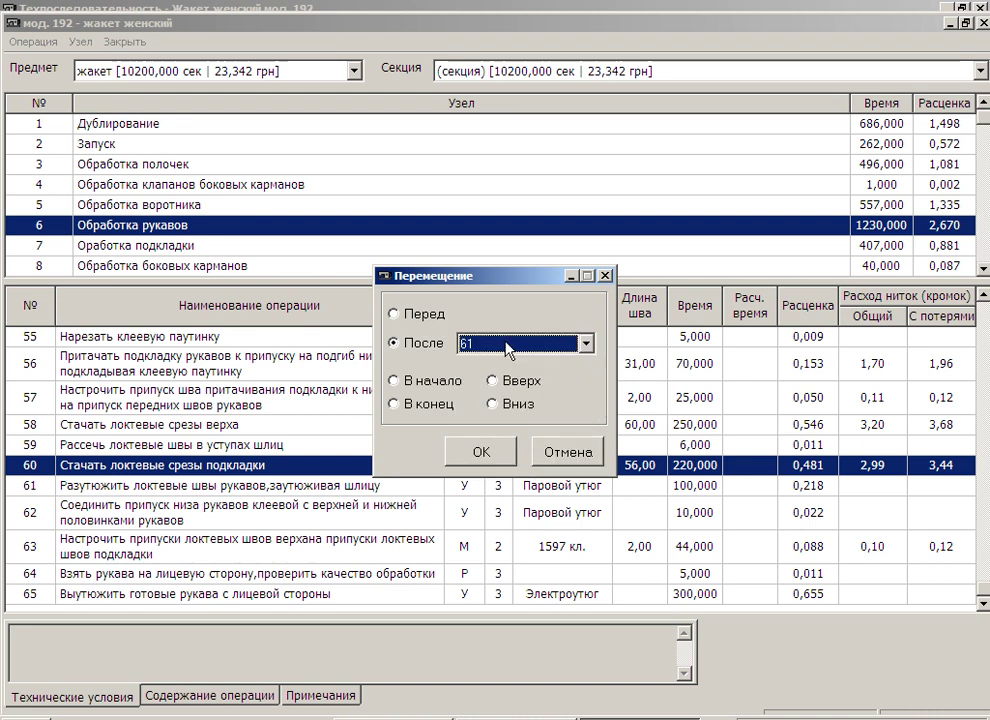
click(401, 382)
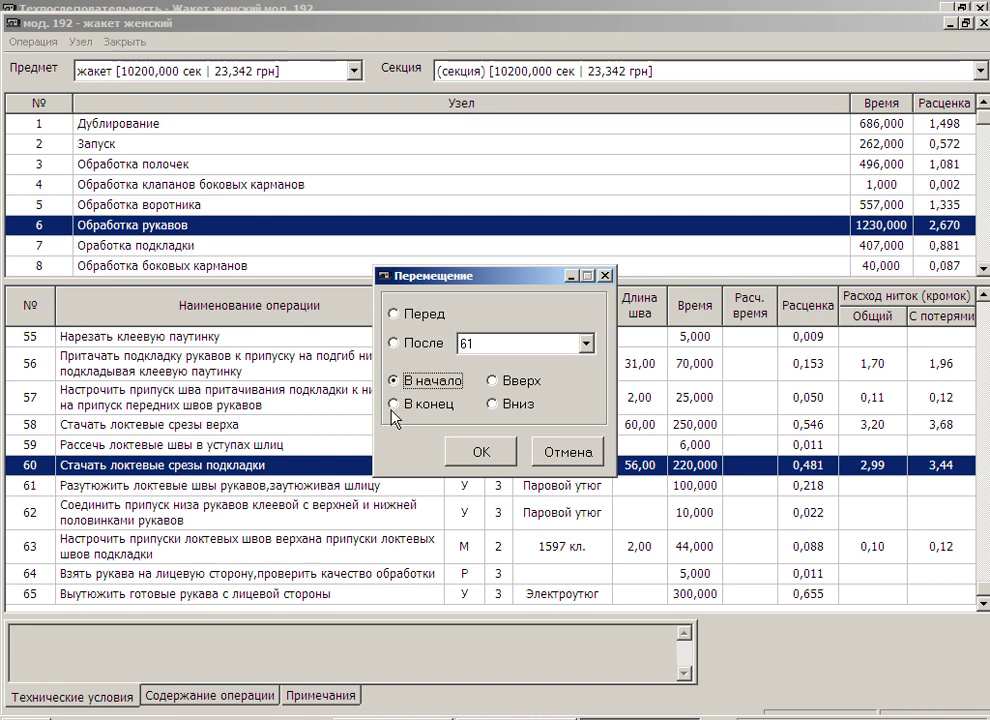
click(504, 453)
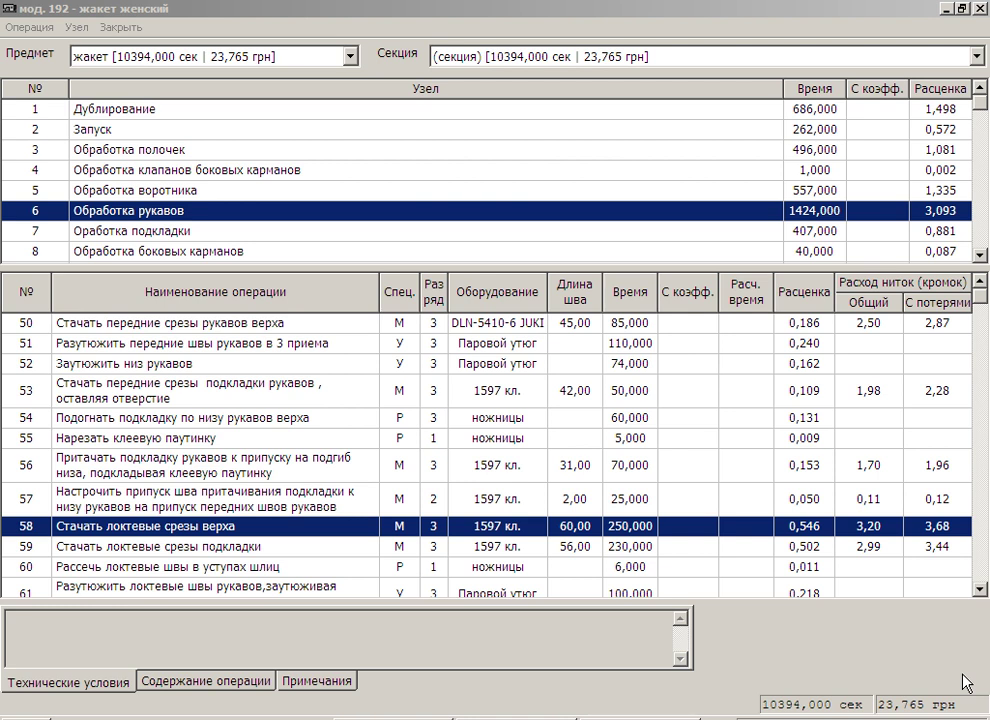
- Mark operations 58 and 59 in the sleeve unit and change their time by -10 percent
click(274, 529)
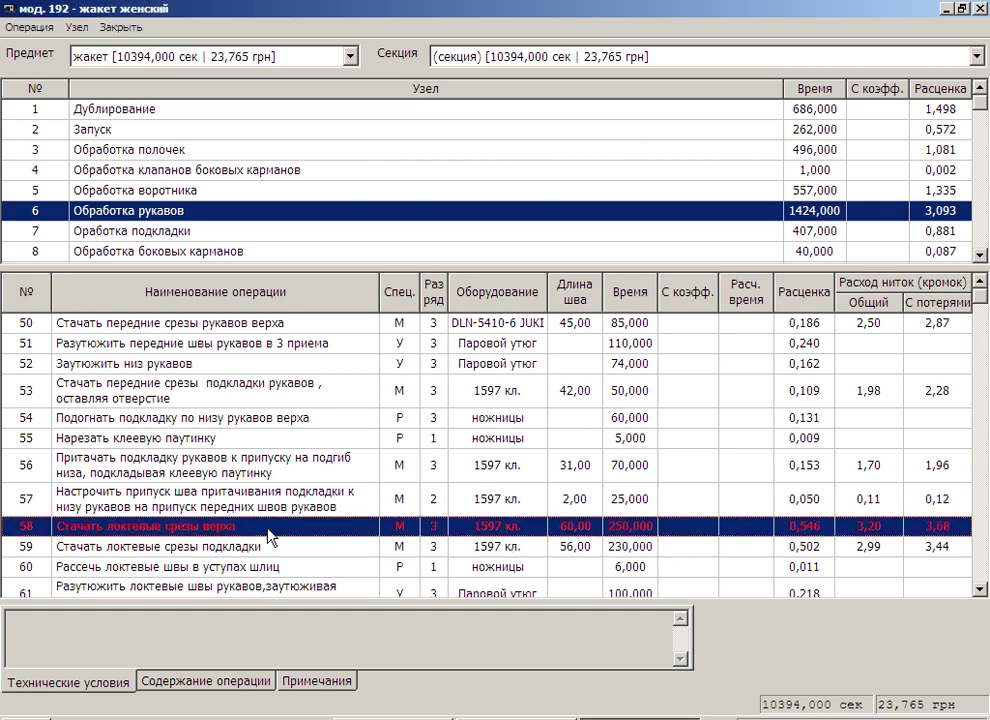
click(260, 548)
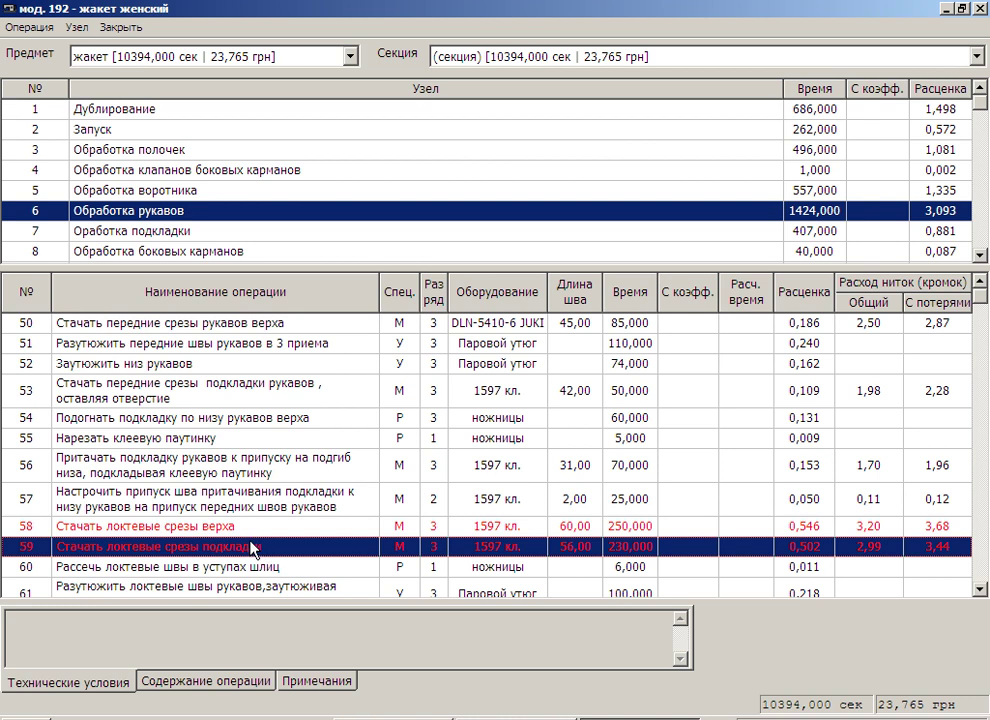
right_click(251, 542)
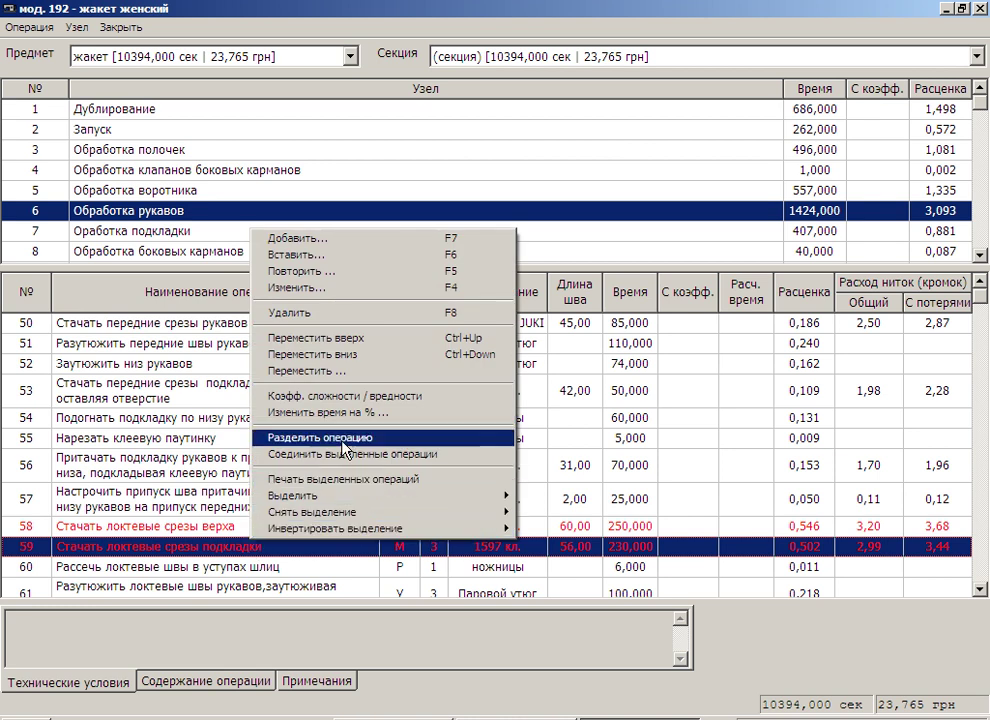
click(364, 418)
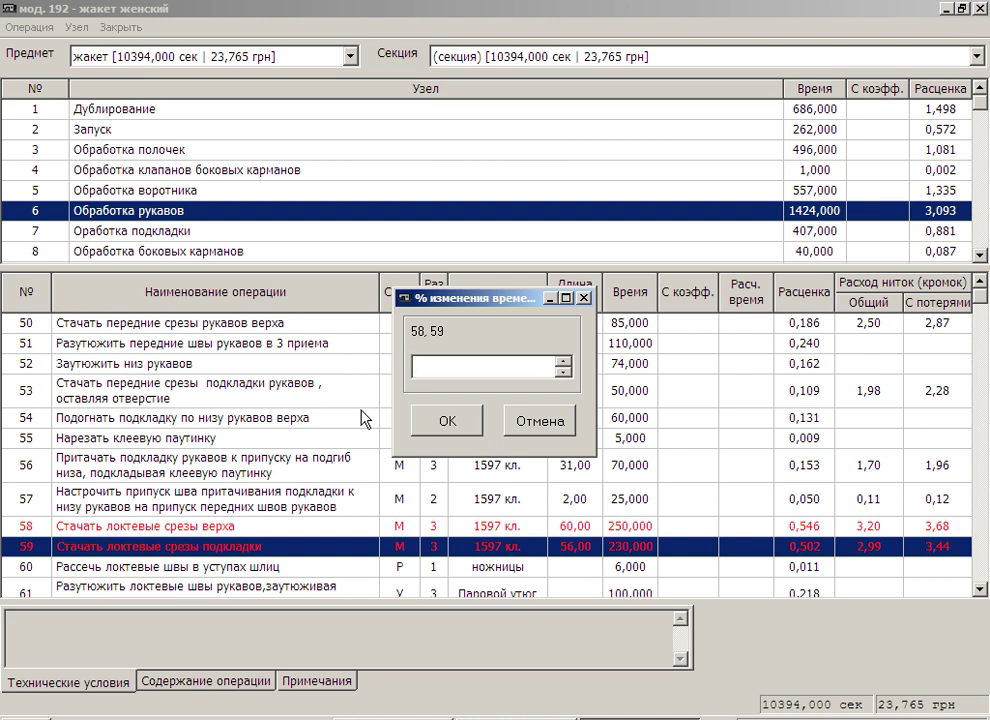
click(562, 371)
text(-10)
click(455, 424)
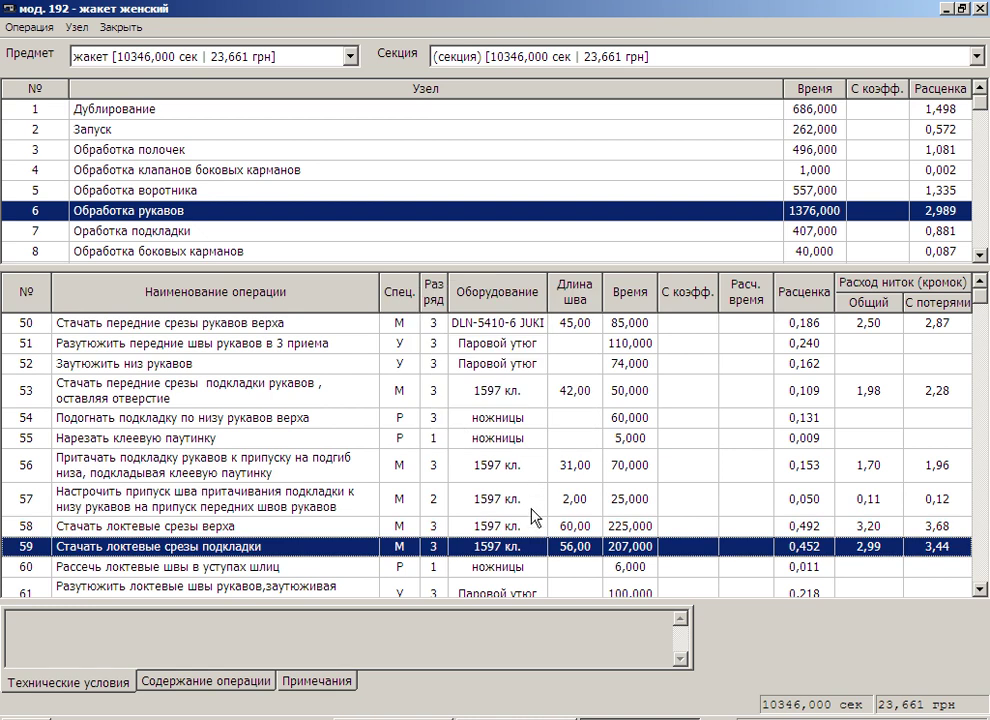
right_click(518, 549)
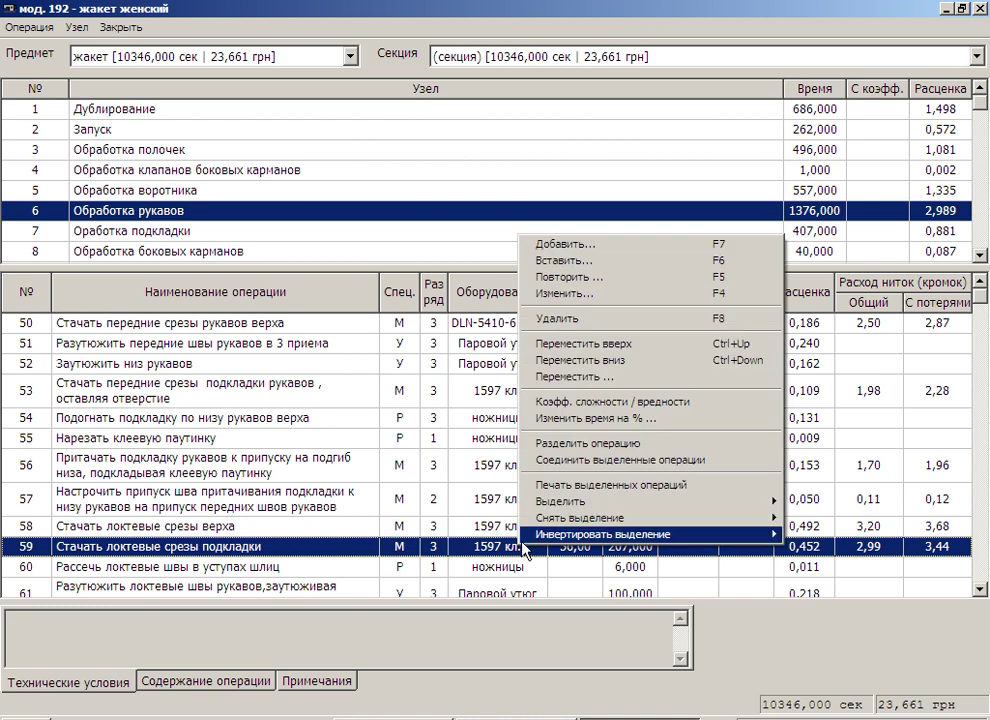
mouse_move(548, 506)
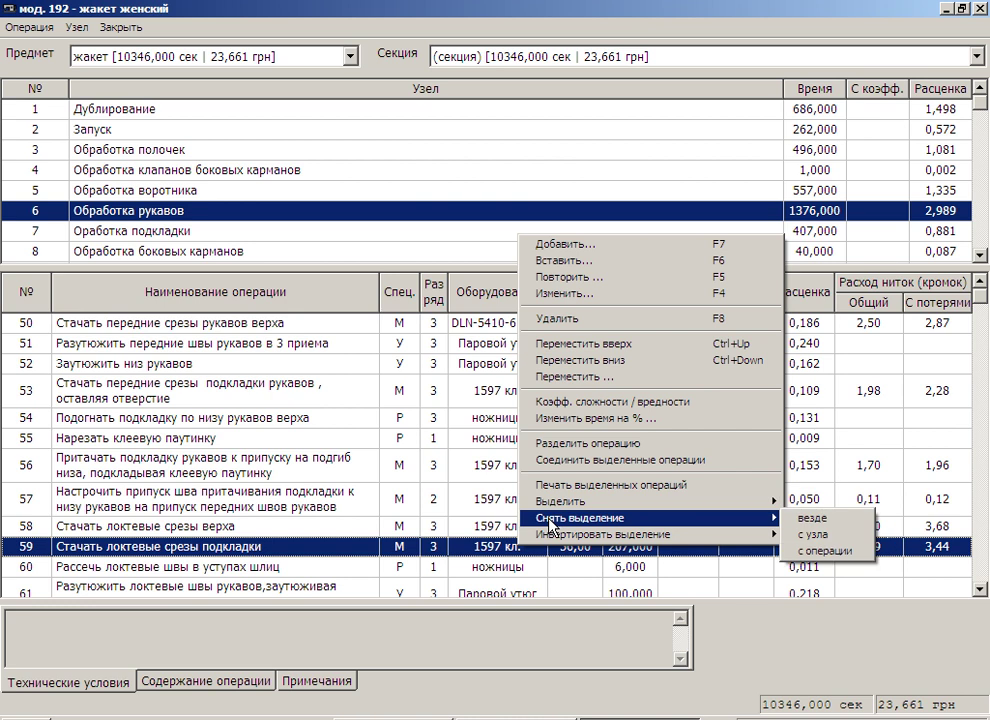
click(960, 690)
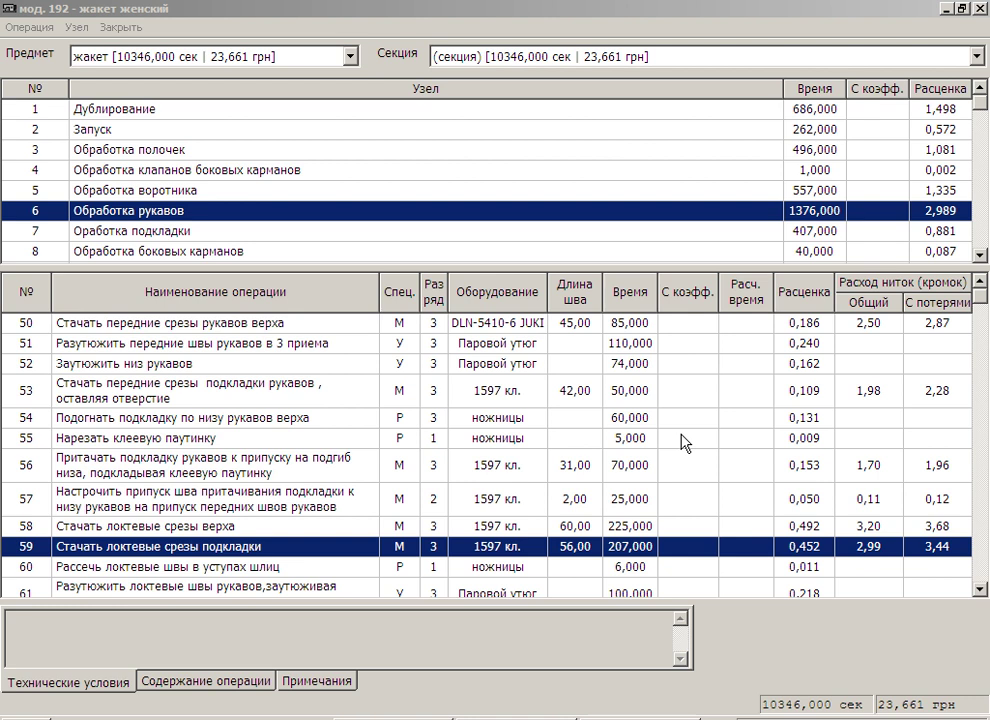
- Apply the complexity coefficient "ПОЛОСКА" (1,08) to operation 50, "Стачать передние срезы рукавов верха"
click(391, 325)
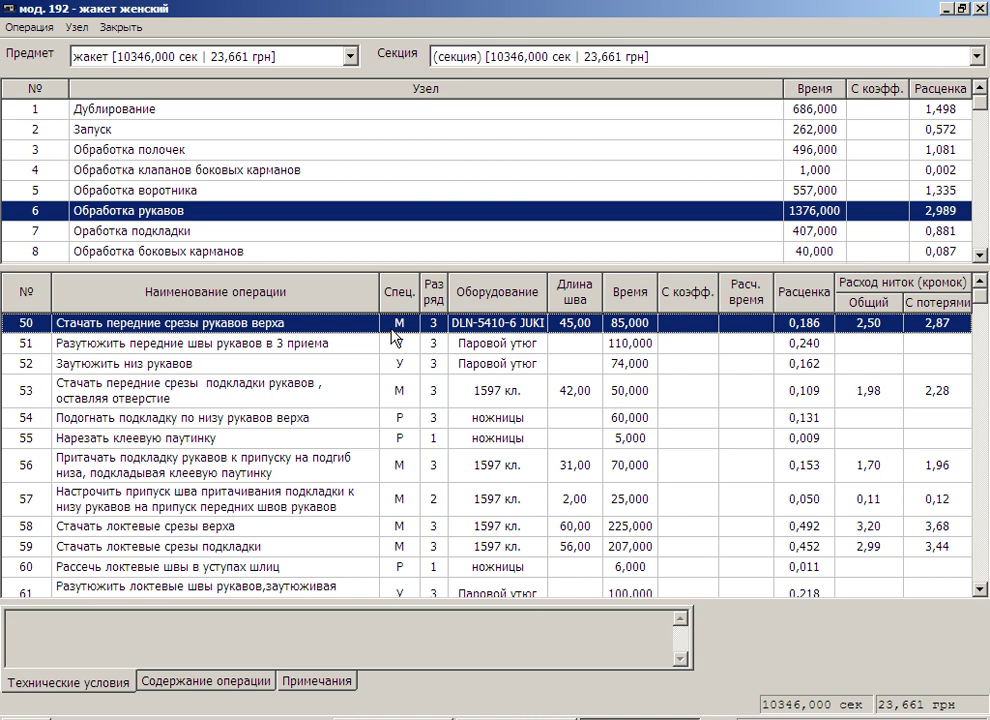
right_click(392, 330)
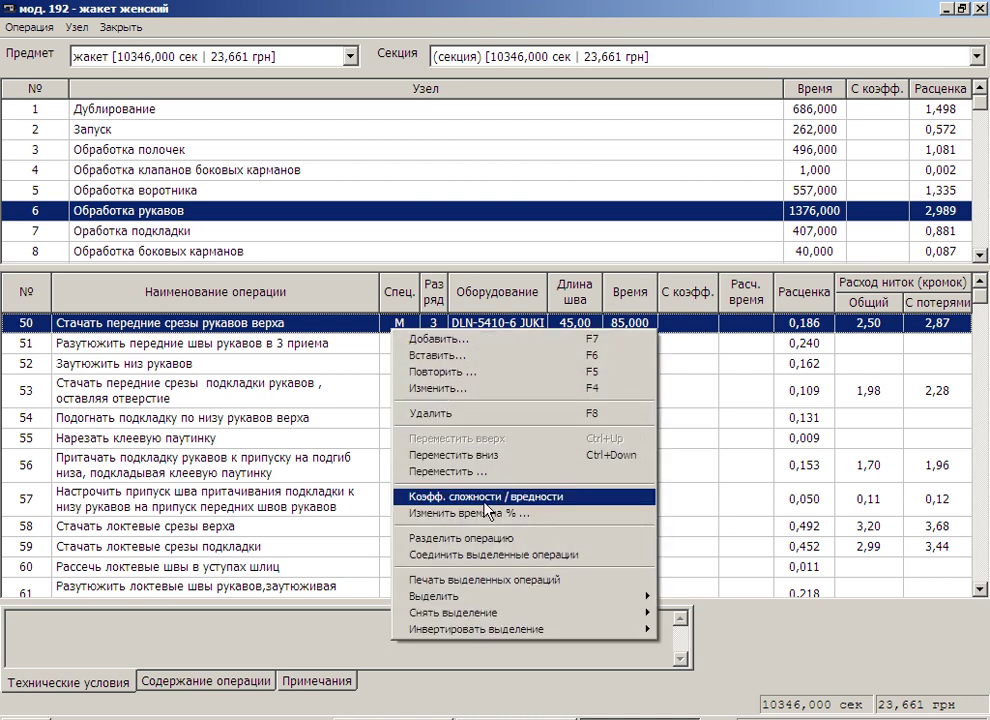
click(487, 496)
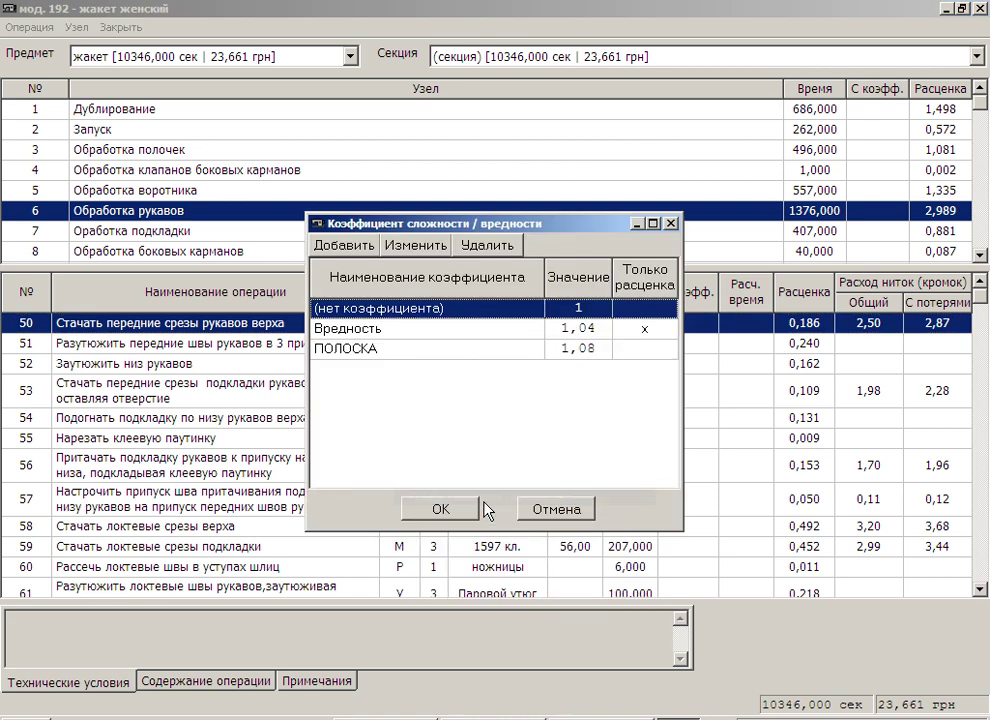
click(375, 349)
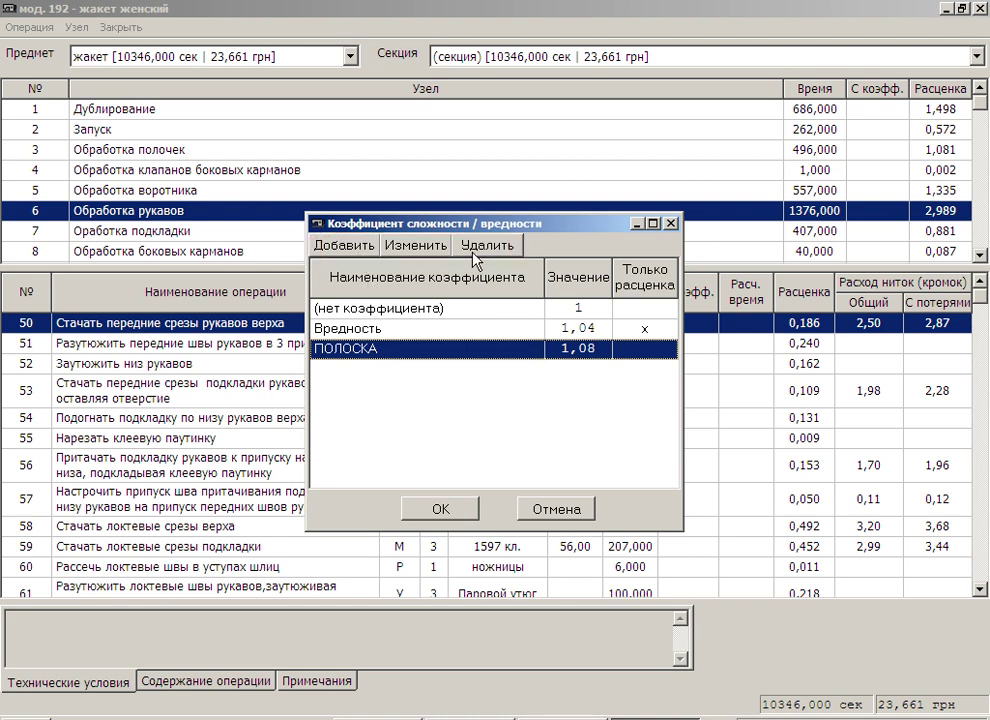
right_click(457, 358)
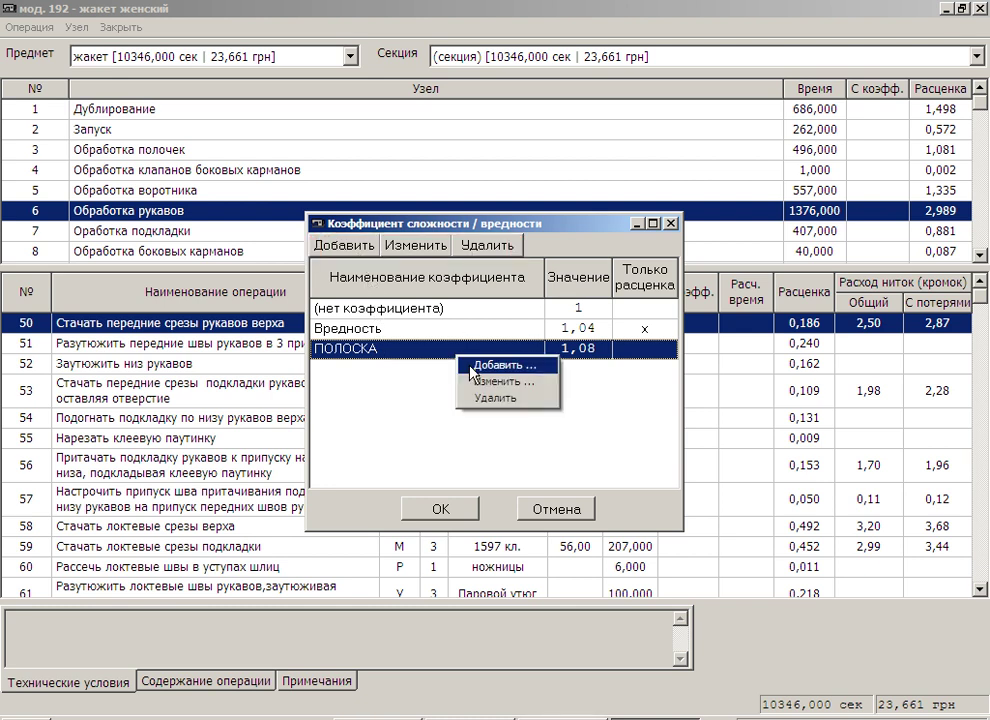
click(454, 420)
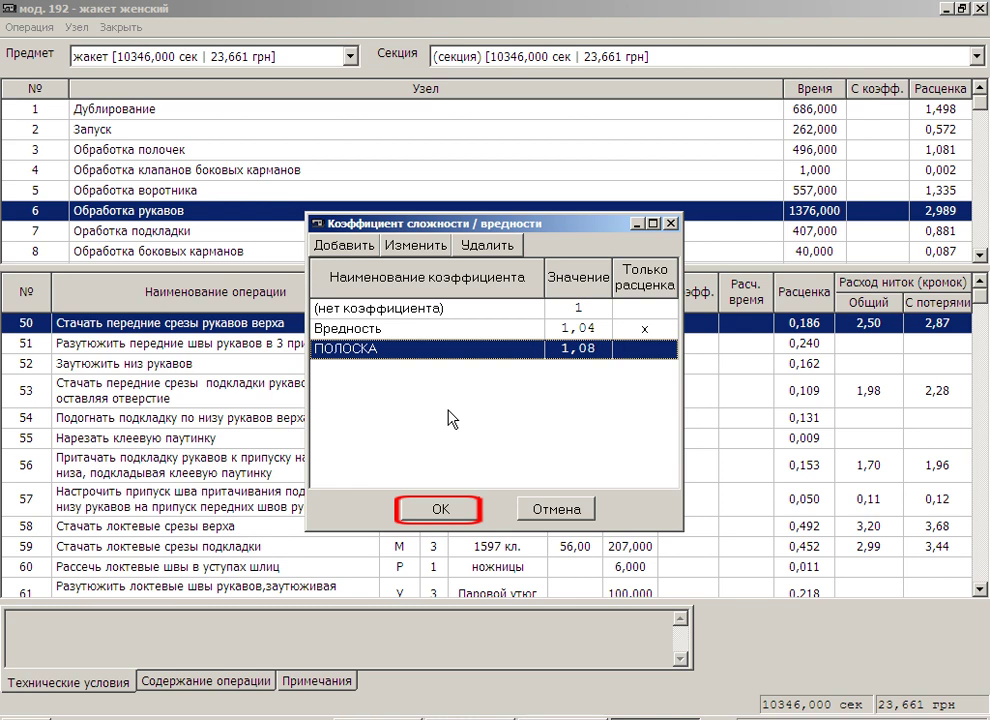
click(440, 510)
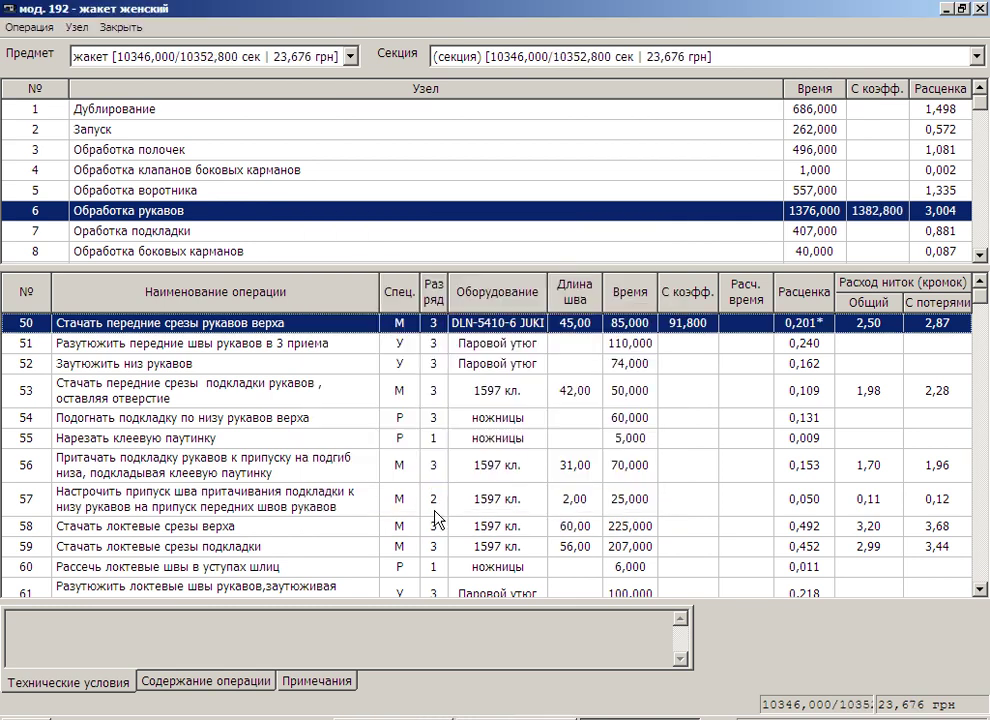
- Apply the rate-only coefficient "Вредность" (1,04) to operation 51, "Разутюжить передние швы рукавов в 3 приема"
click(294, 344)
right_click(295, 346)
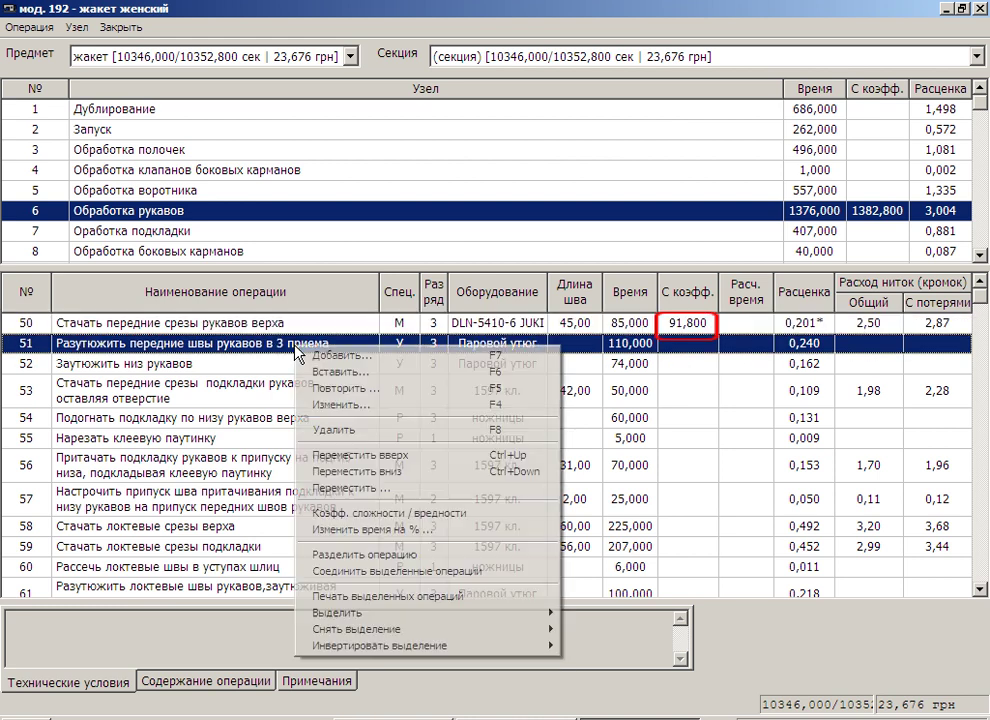
click(365, 515)
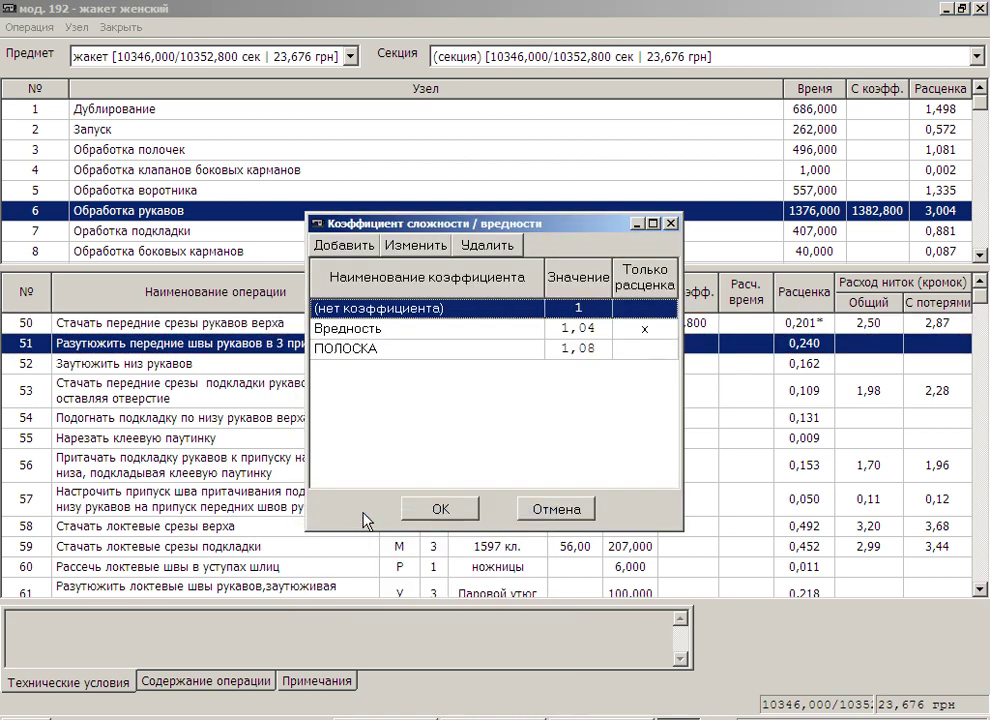
click(354, 332)
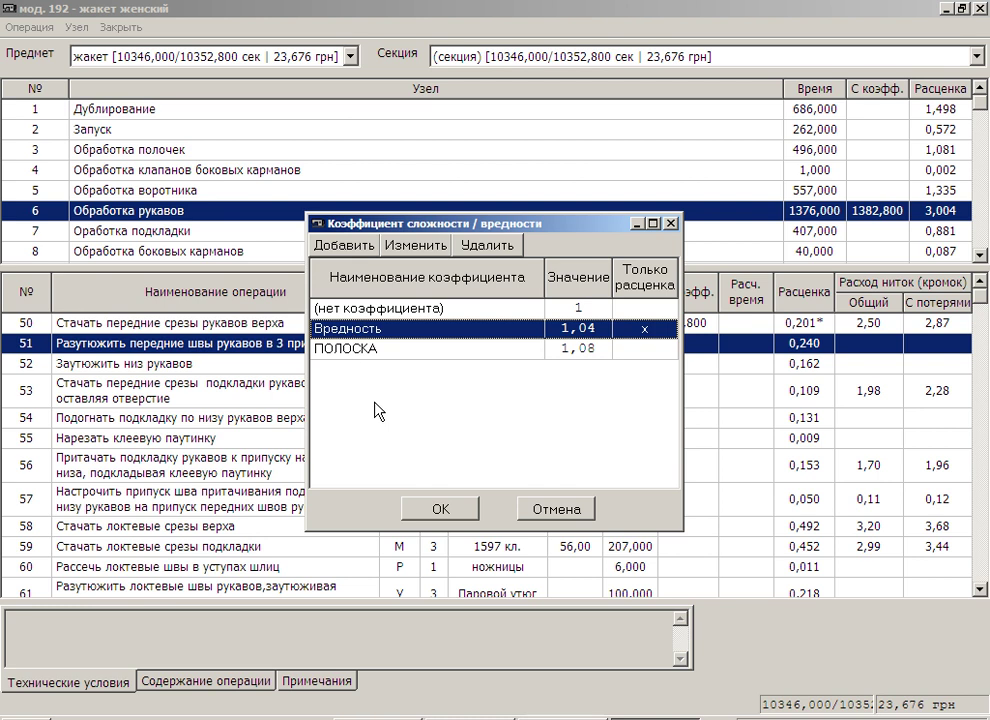
click(433, 510)
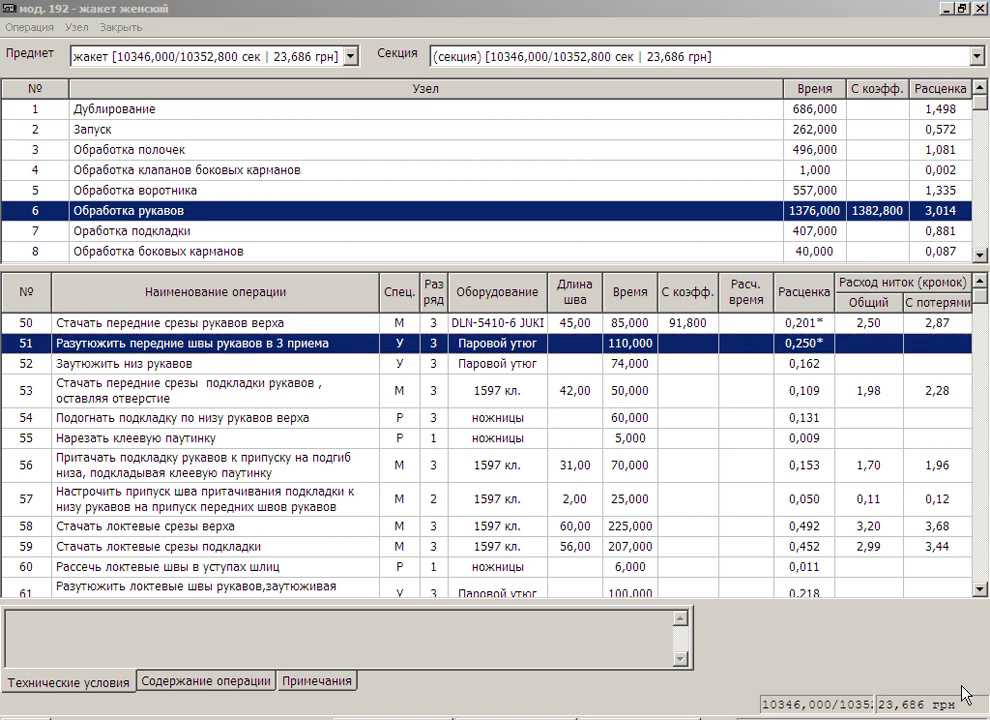
- Mark operations 50 and 51 and choose "(нет коэффициента)" to remove their complexity and harmfulness coefficients
click(462, 322)
click(452, 344)
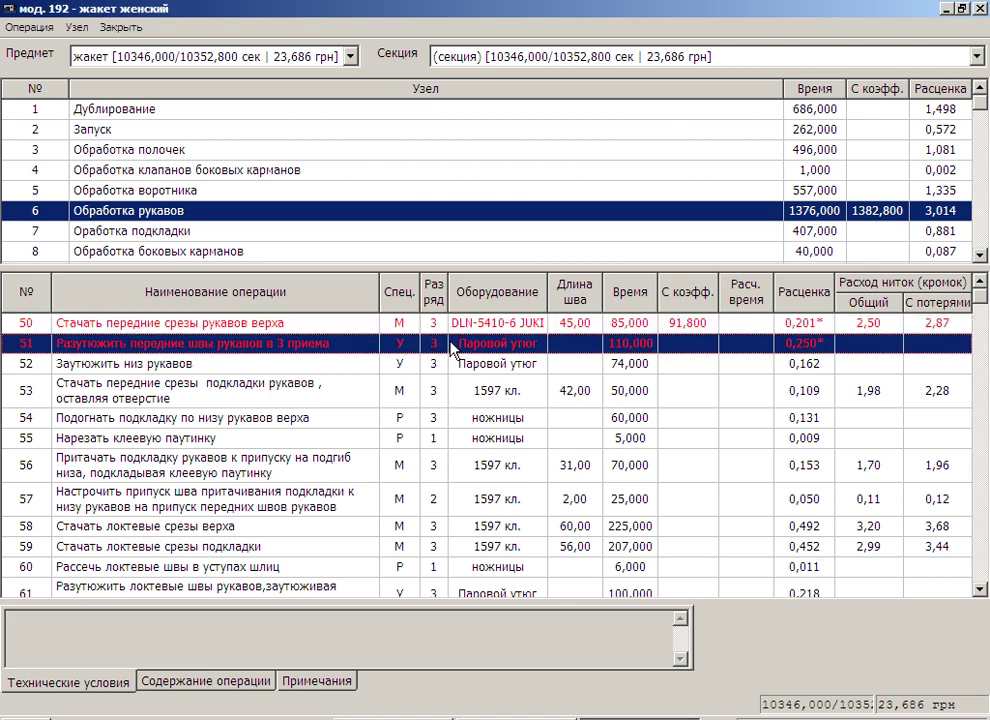
right_click(452, 346)
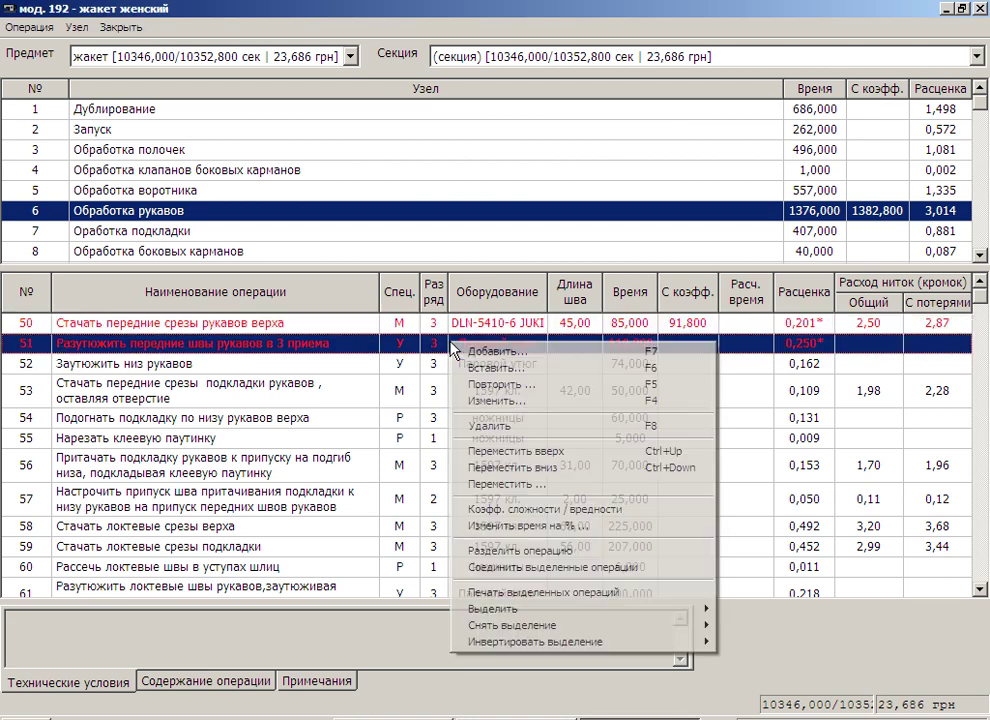
click(555, 509)
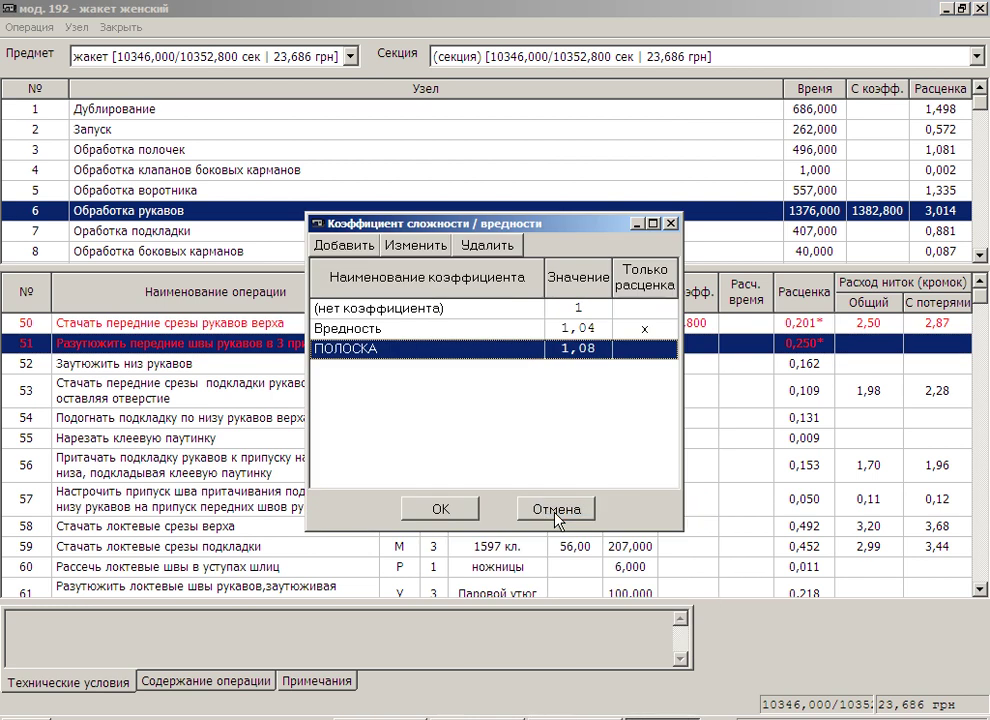
click(494, 312)
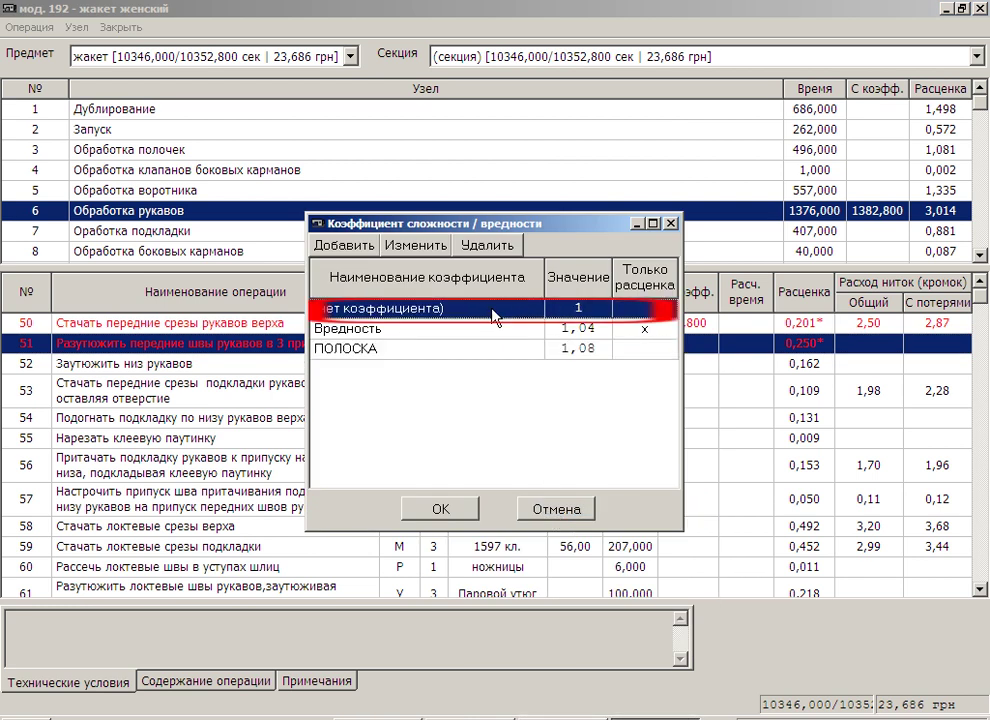